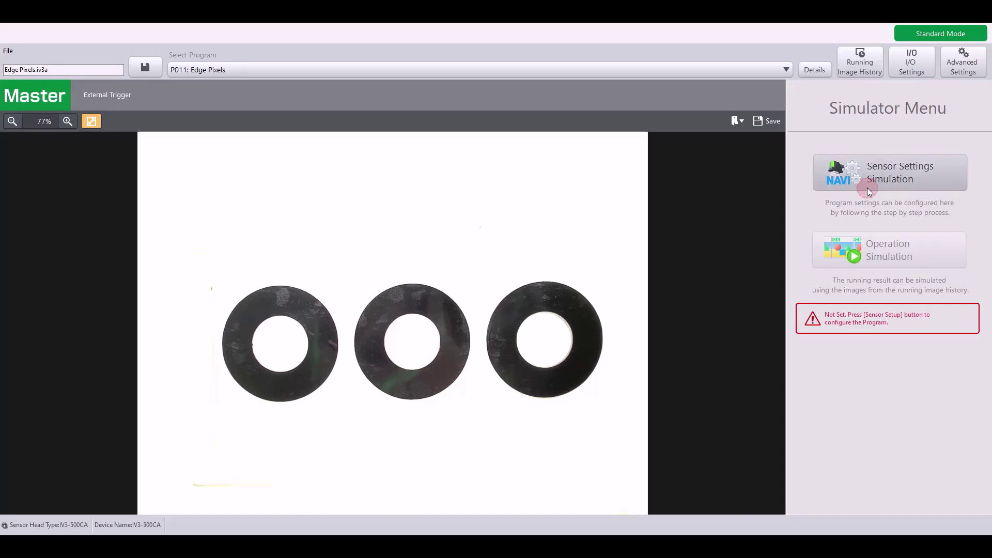
Step: Open the sensor setup wizard and advance to the STEP3 Tool Settings page
left_click(880, 174)
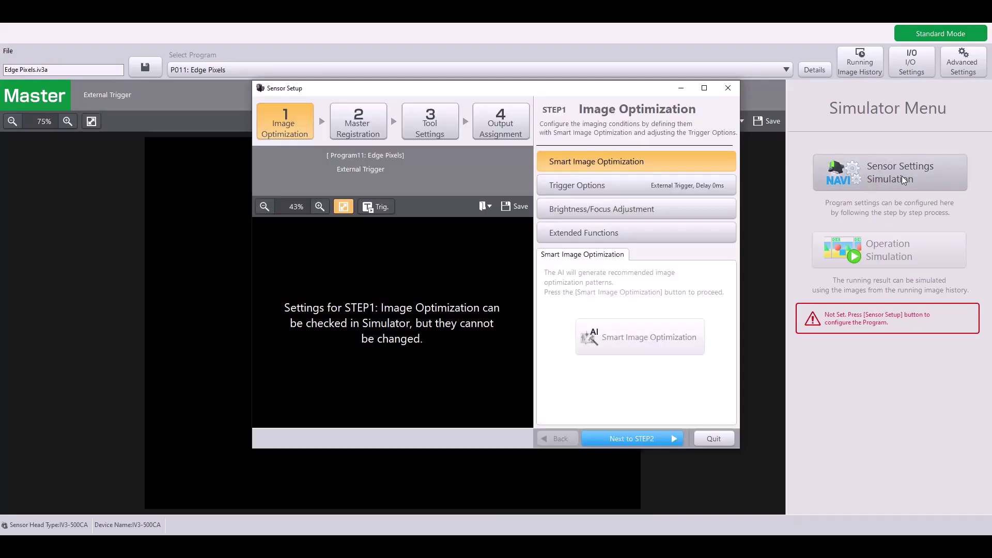
left_click(370, 128)
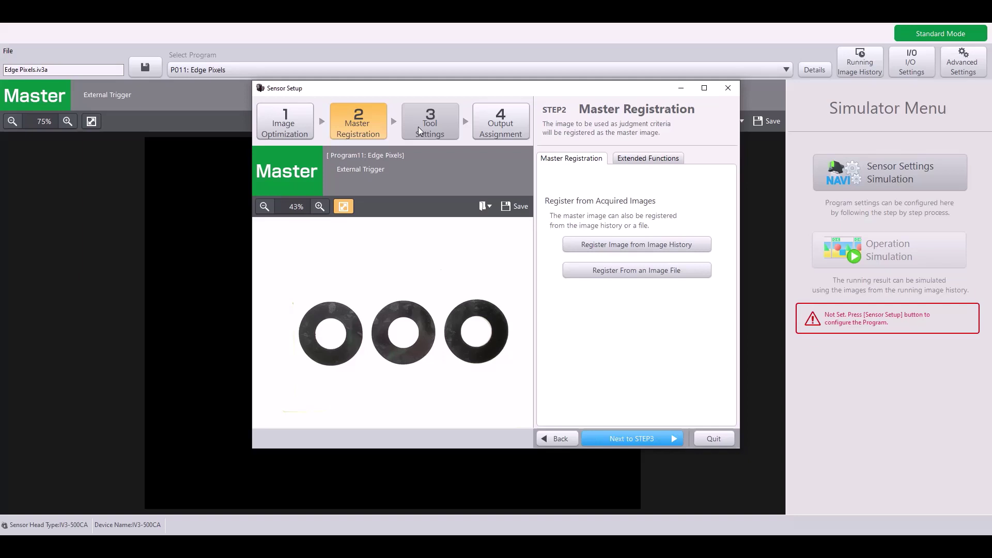
left_click(430, 125)
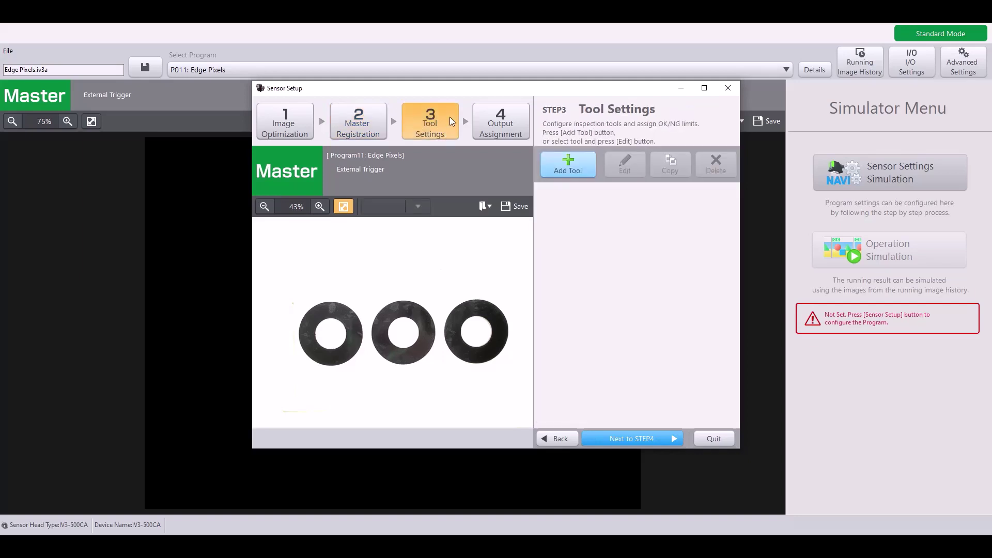
Step: Start adding a tool and pick EdgePixels from the Extra2 tool group
left_click(562, 168)
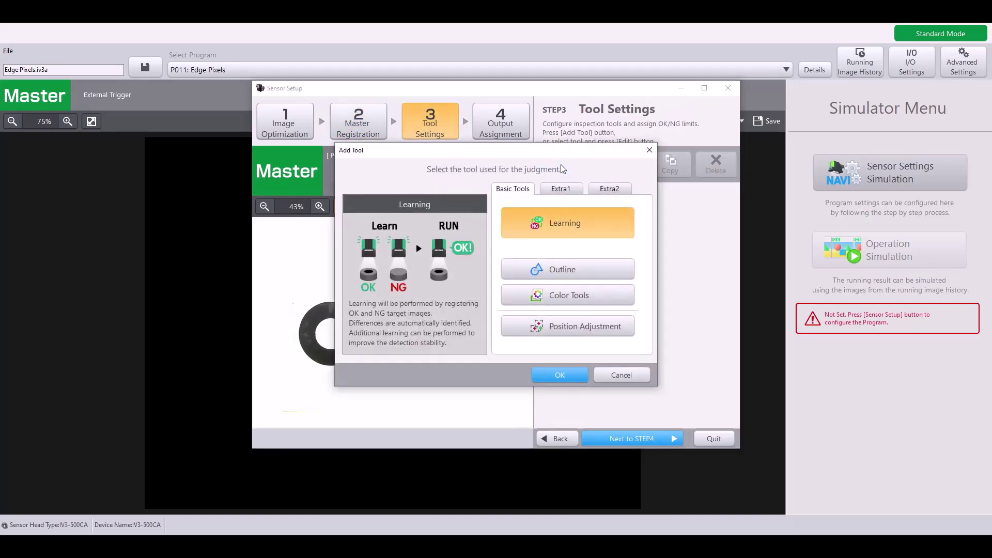
left_click(625, 193)
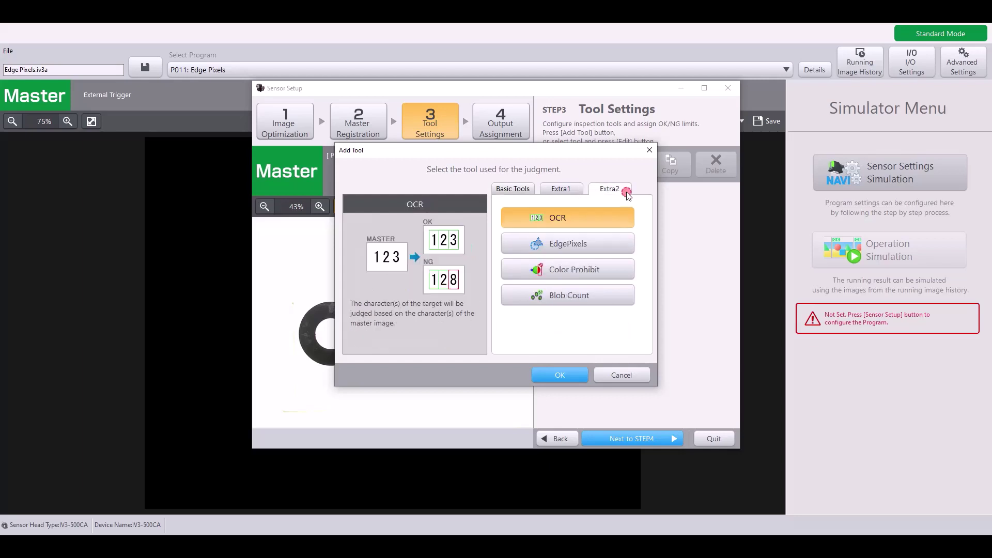
left_click(570, 242)
Step: Confirm the EdgePixels tool and enlarge its rectangular window around the middle washer
left_click(556, 375)
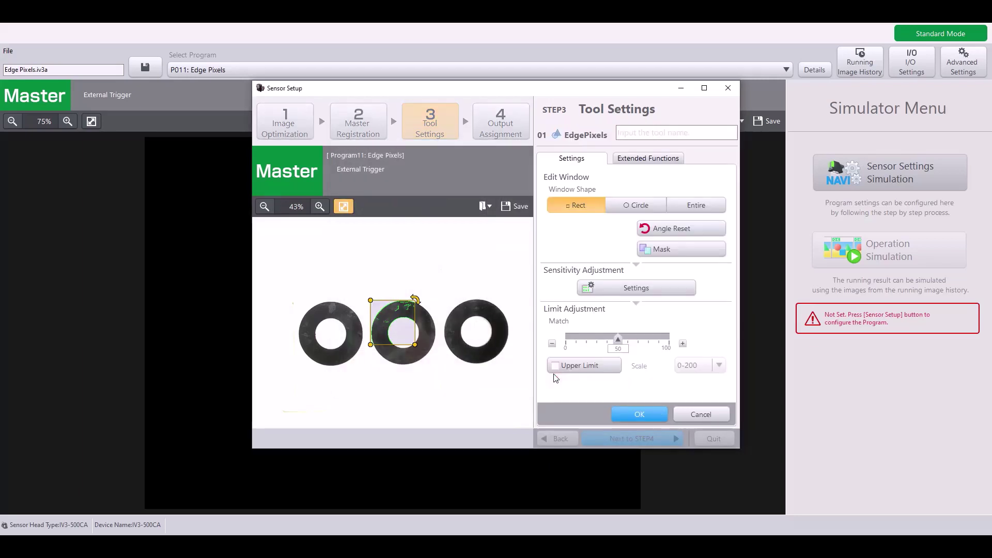
mouse_move(415, 343)
left_mouse_down()
mouse_move(449, 371)
mouse_move(406, 335)
left_mouse_up()
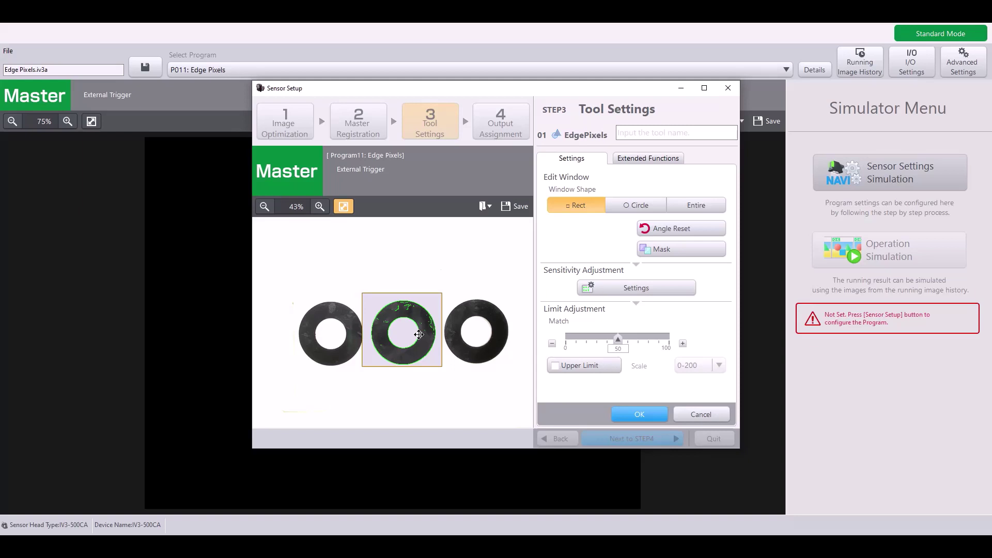
left_click(412, 347)
Step: Switch the window shape to Circle, trying Entire briefly, and centre it on the middle washer
left_click(627, 207)
left_click_drag(408, 338, 434, 363)
left_click(695, 206)
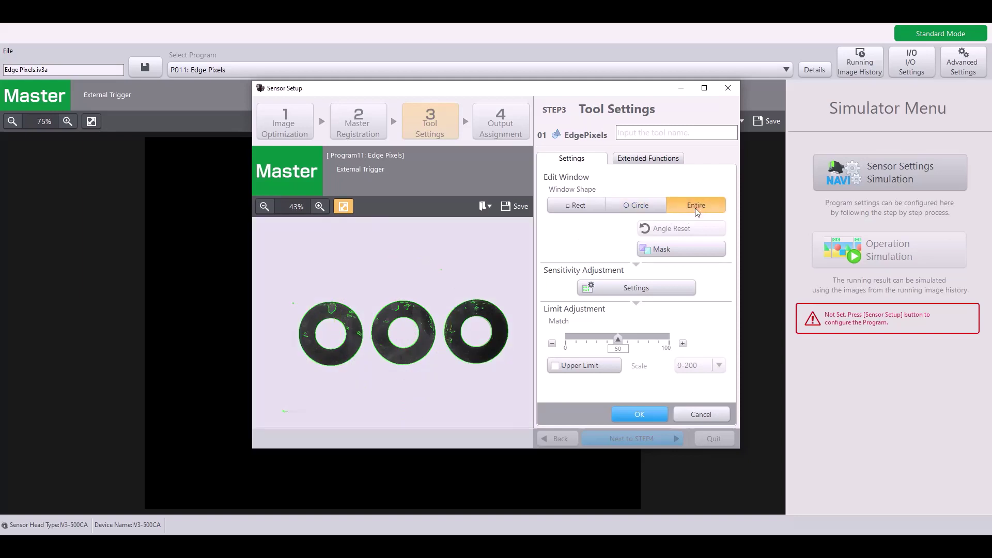
left_click(649, 205)
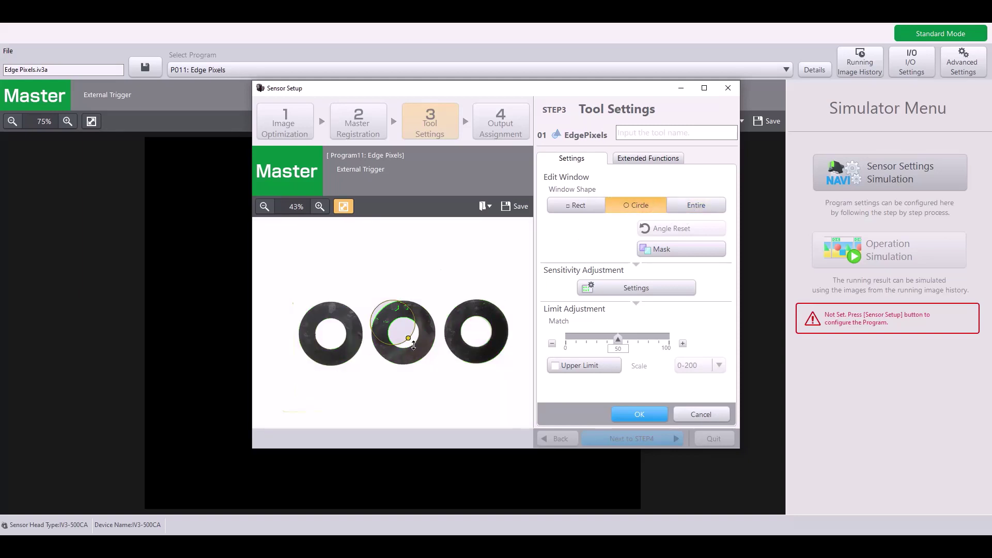
left_click_drag(413, 345, 410, 292)
left_click_drag(394, 332, 402, 339)
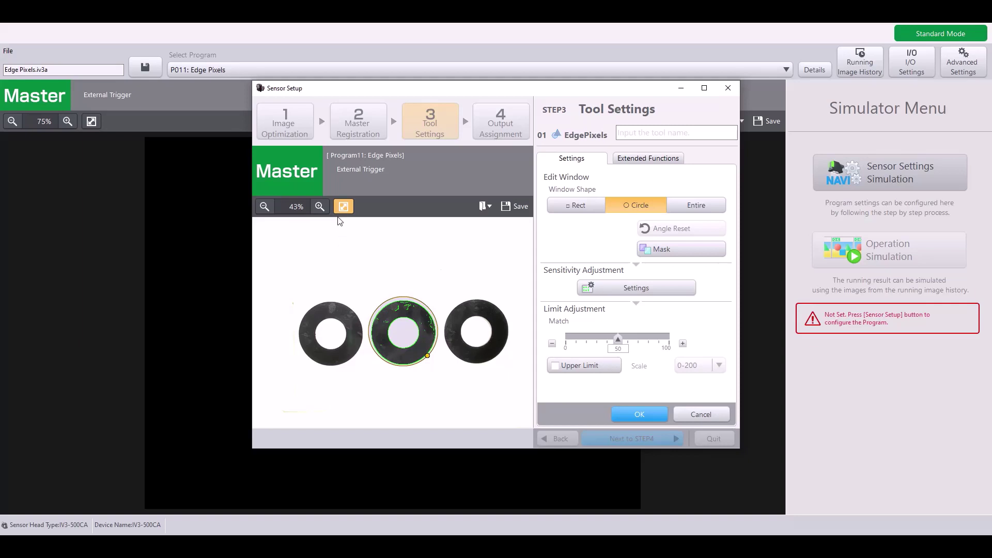
Step: Zoom the image to 100% on the middle washer
left_click(320, 206)
left_click(319, 206)
left_click(319, 206)
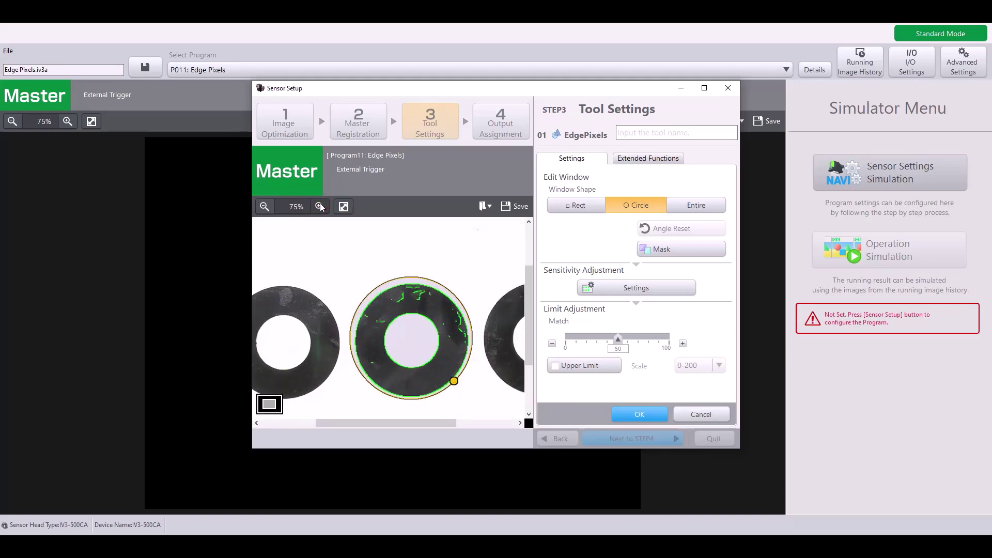
left_click(320, 206)
scroll(531, 358, "down", 3)
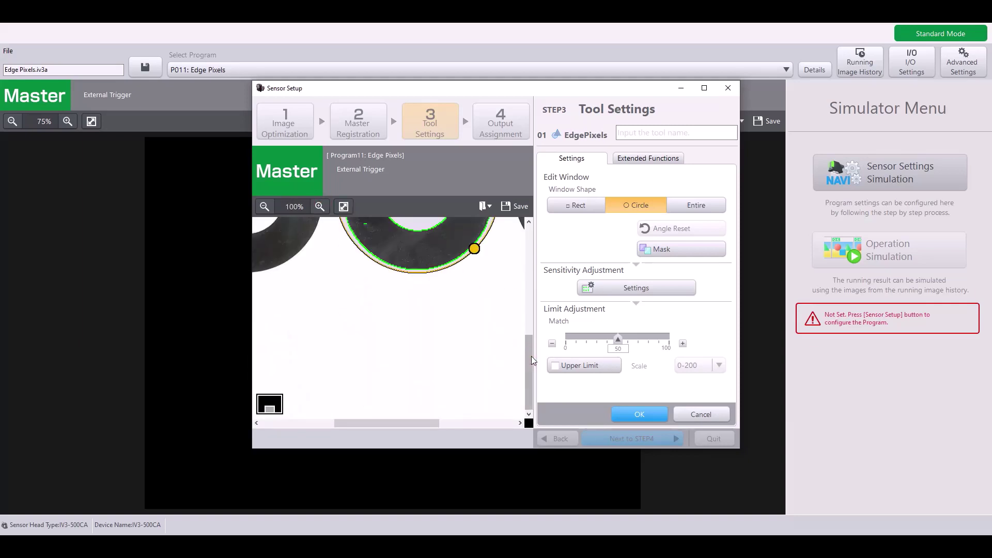
left_click_drag(531, 355, 522, 312)
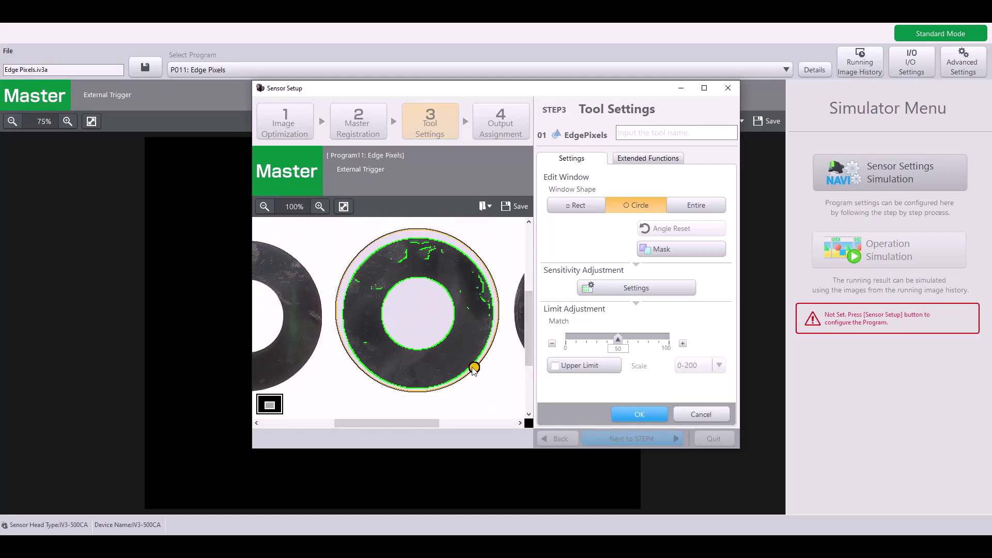
Step: Adjust the circle's size and position until it matches the washer's outer edge
left_click_drag(475, 368, 473, 363)
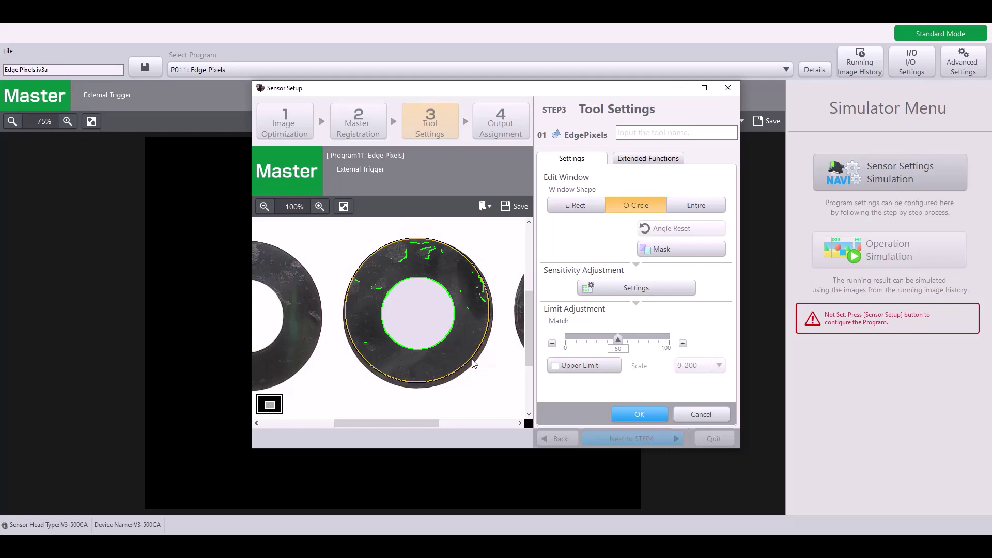
left_click_drag(414, 313, 414, 318)
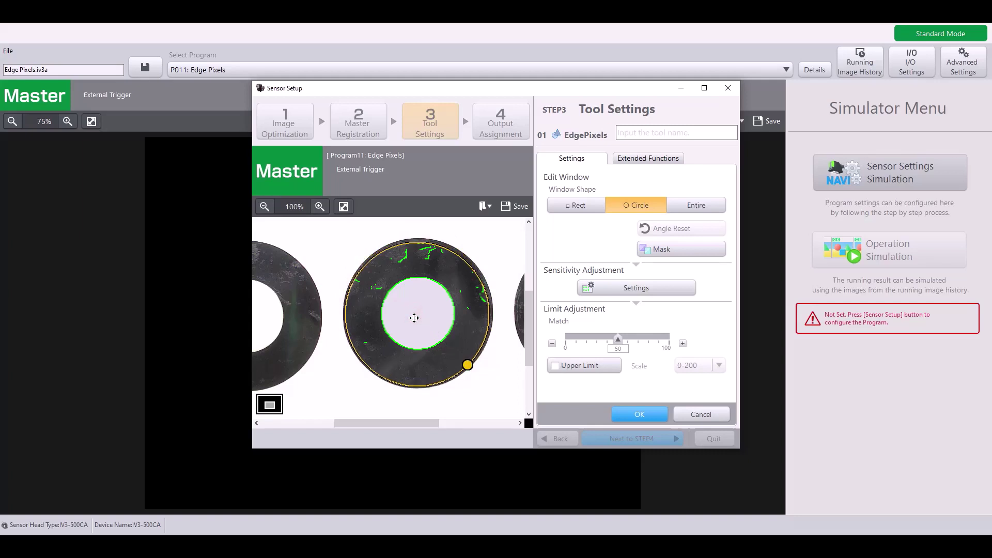
left_click_drag(415, 317, 417, 314)
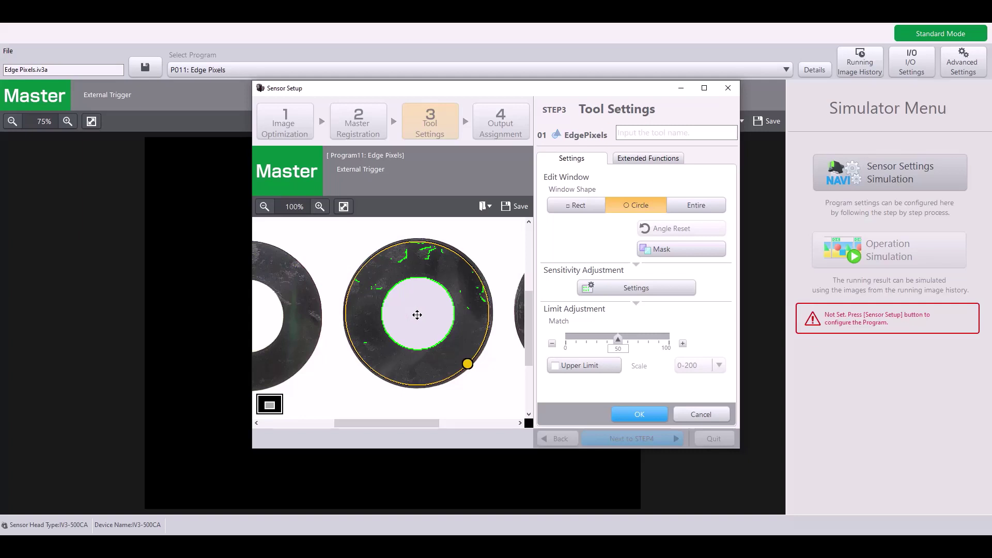
left_click_drag(466, 363, 476, 369)
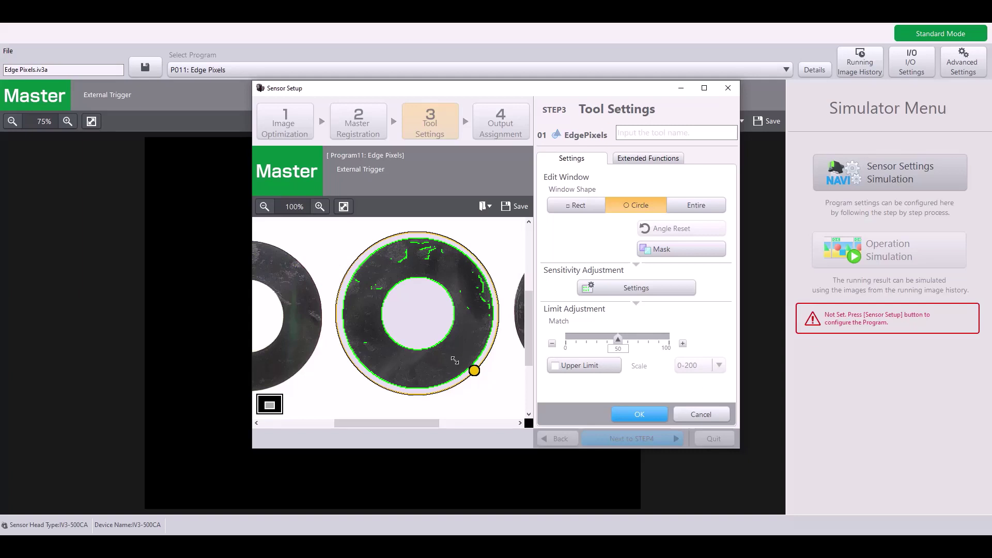
left_click_drag(474, 370, 466, 364)
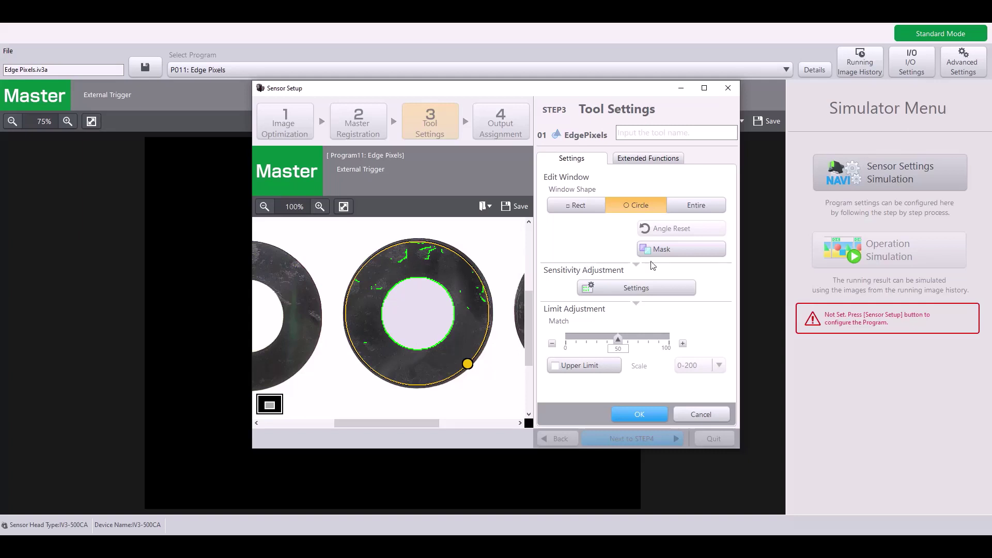
Step: Add a circular mask over the middle washer's centre hole and confirm it
left_click(685, 250)
left_click(653, 248)
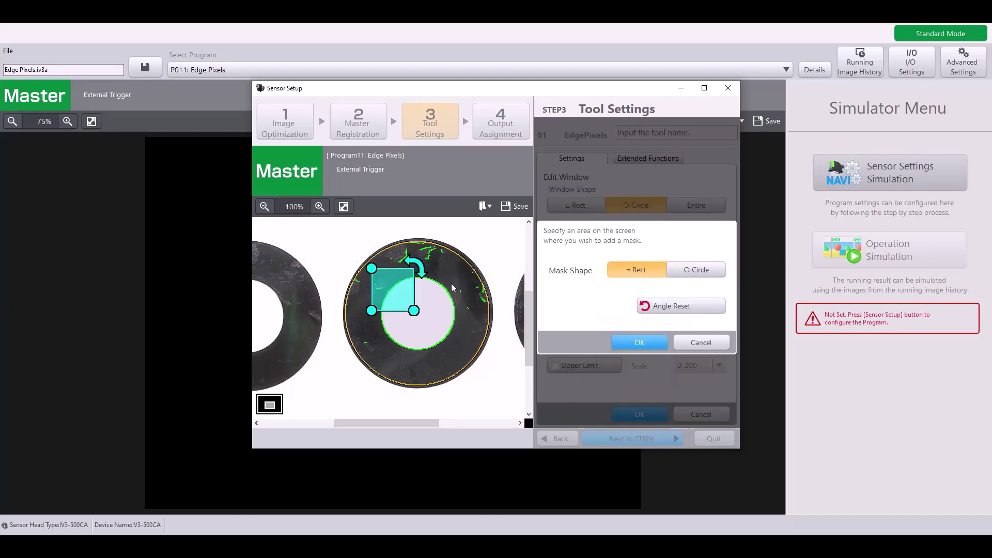
left_click(688, 270)
left_click_drag(397, 290, 443, 338)
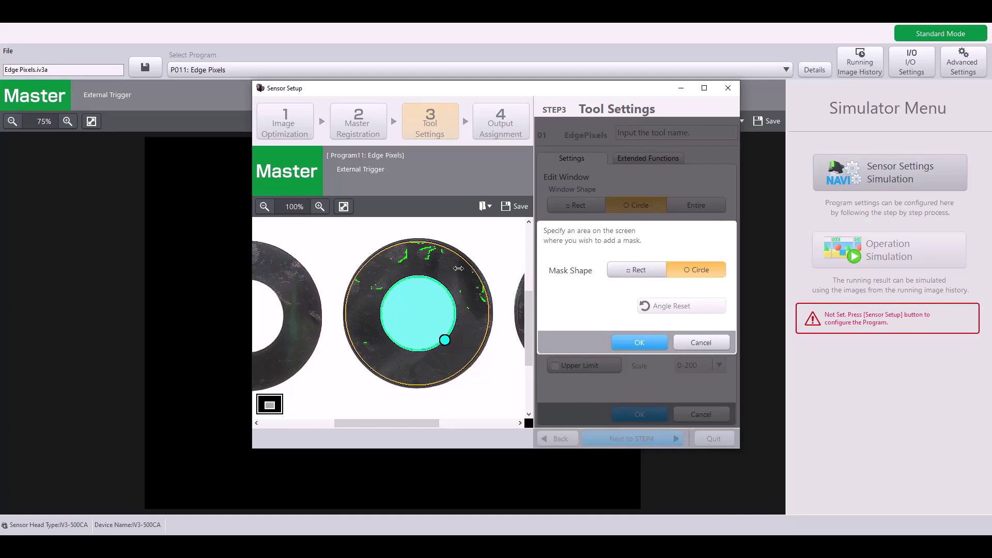
left_click(640, 342)
left_click(643, 381)
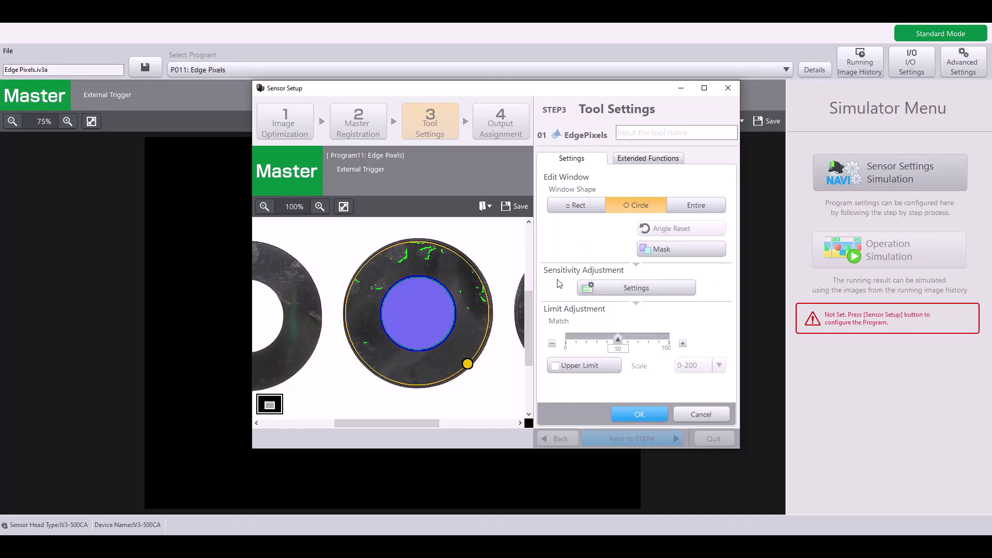
Step: Set edge extraction sensitivity to High Sens. after comparing with Mid Sens., and confirm
left_click(634, 287)
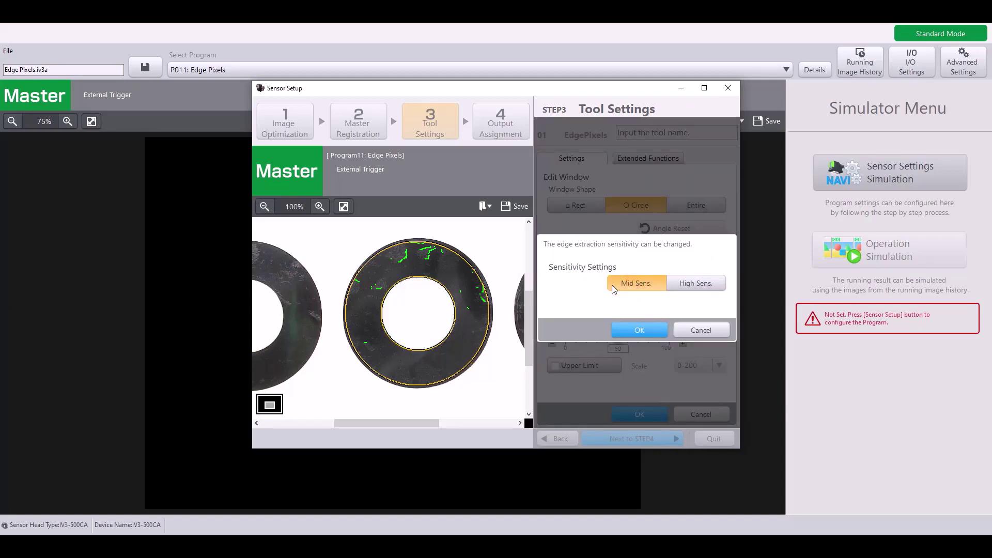
left_click(700, 291)
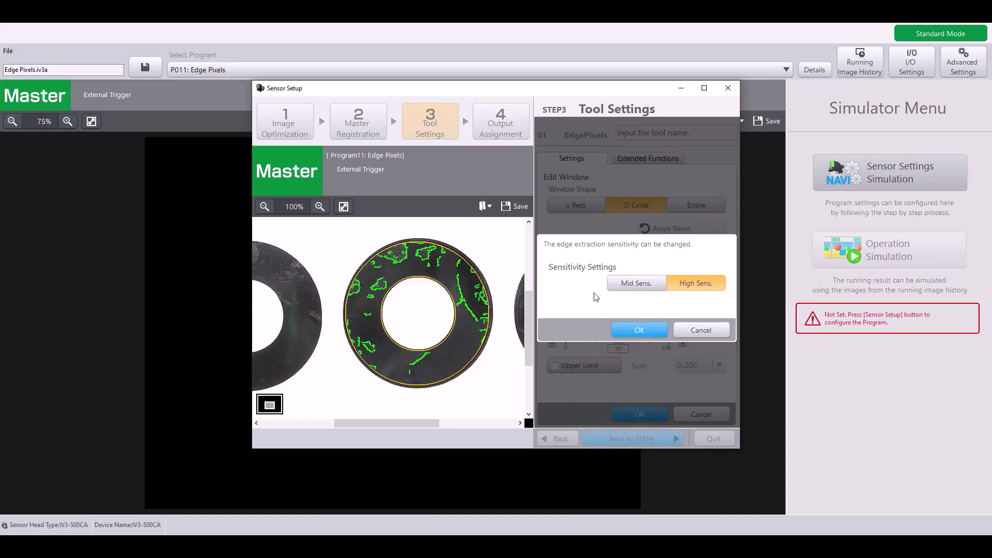
left_click(620, 289)
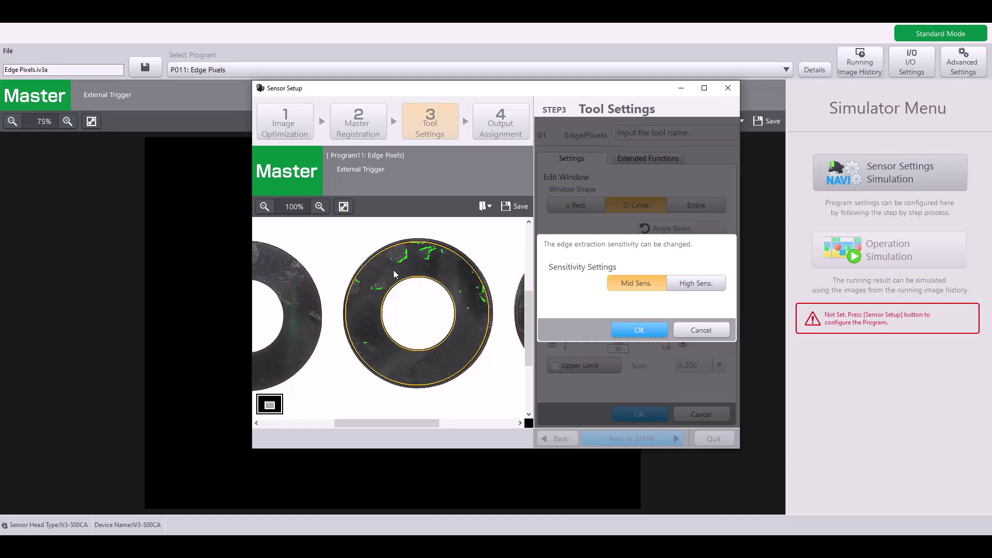
left_click(696, 284)
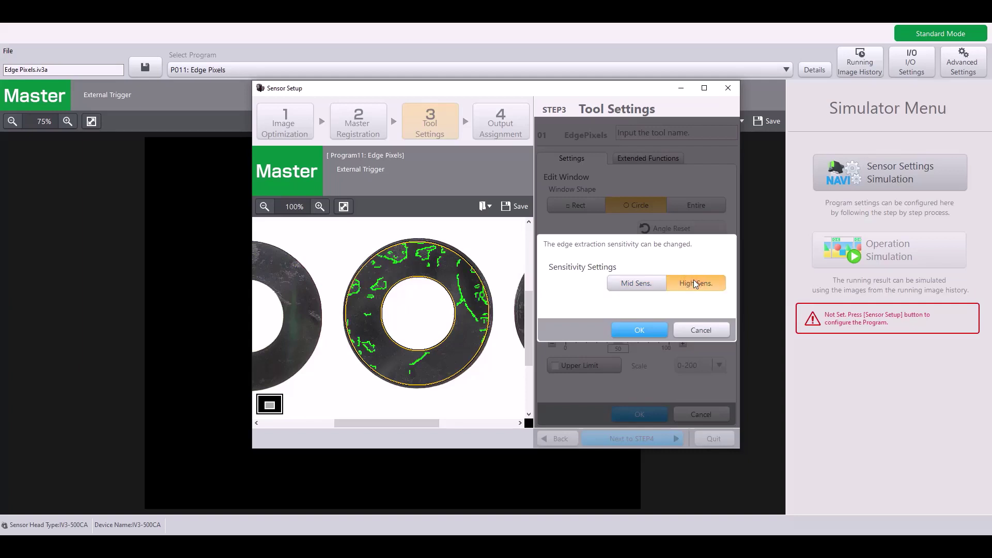
left_click(647, 329)
Step: Fit the image in view, leave Upper Limit off, and set the Match threshold to 75
left_click(264, 206)
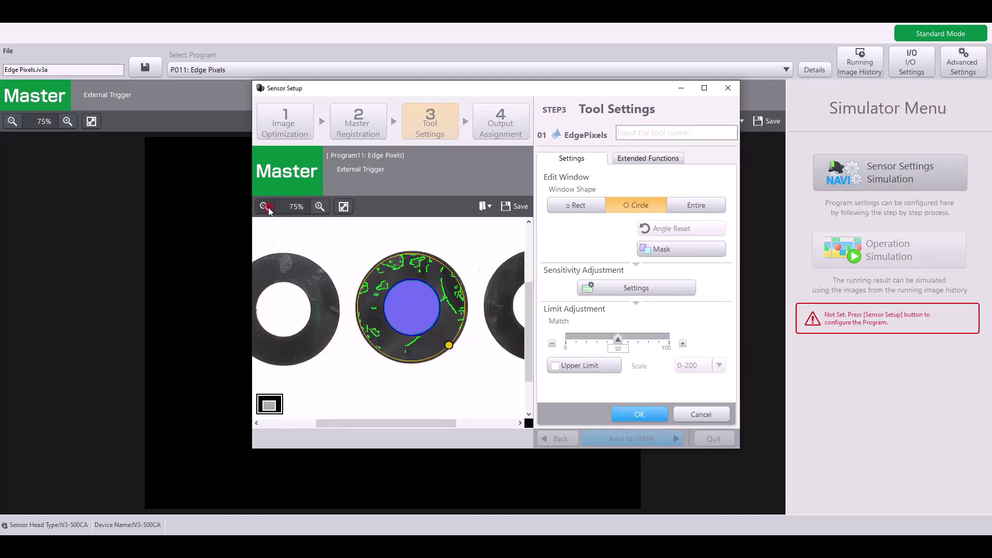
left_click(265, 206)
left_click(343, 206)
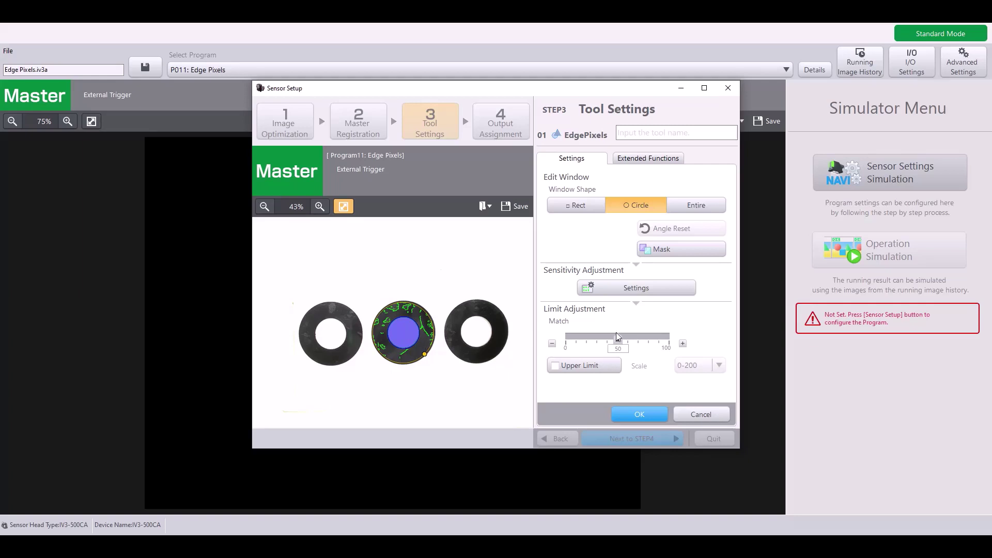
left_click(591, 360)
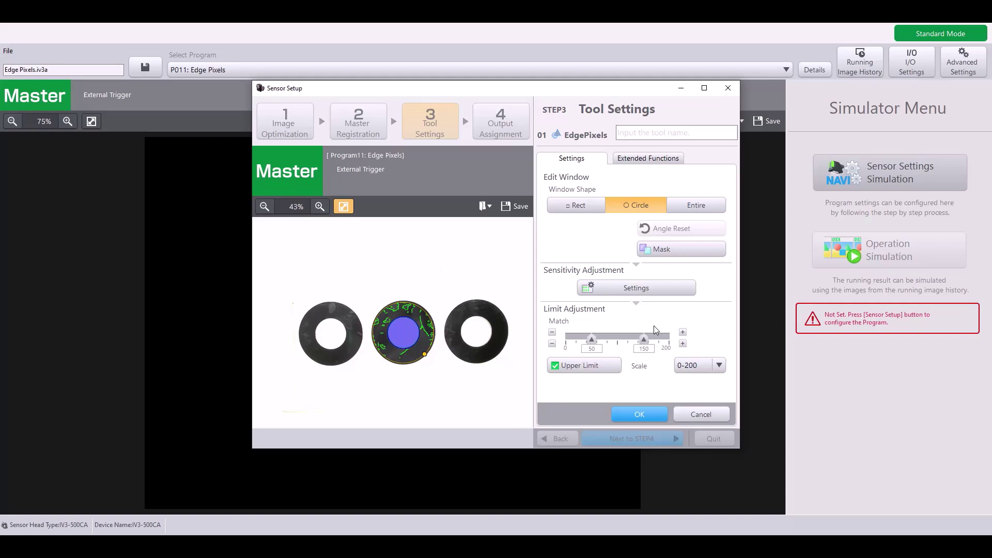
left_click(586, 362)
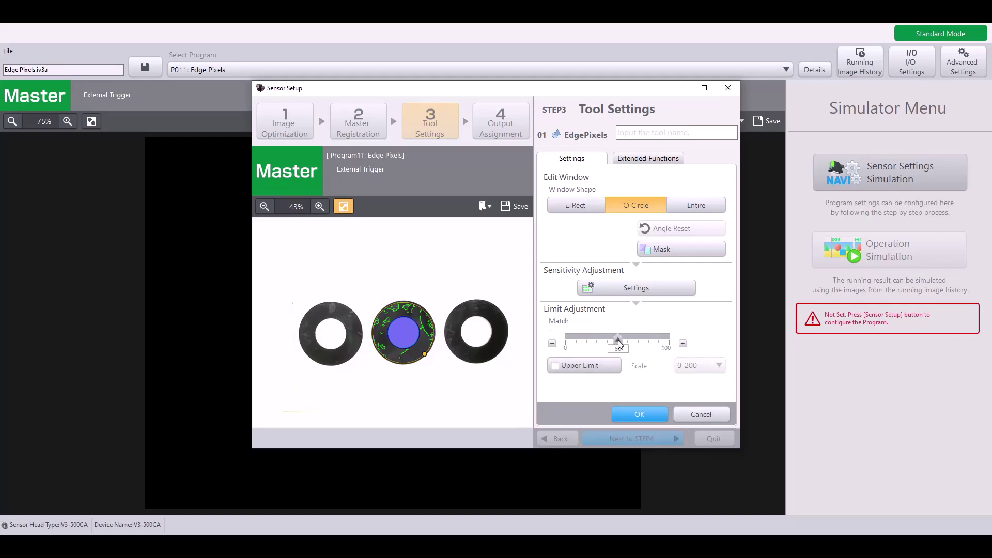
left_click_drag(617, 340, 644, 353)
Step: Open Fixed Reference Area Settings under Extended Functions and leave it set to Disable
left_click(659, 158)
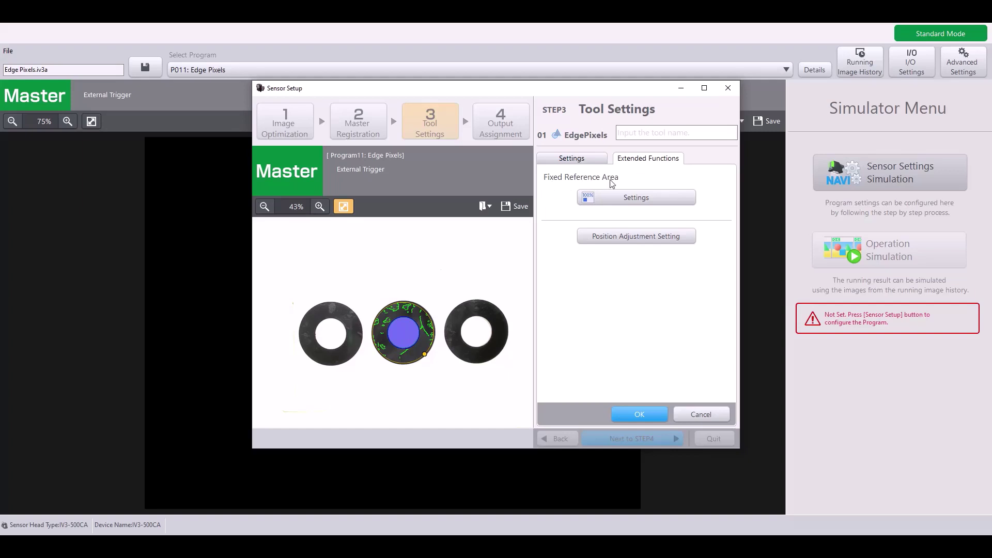
left_click(619, 192)
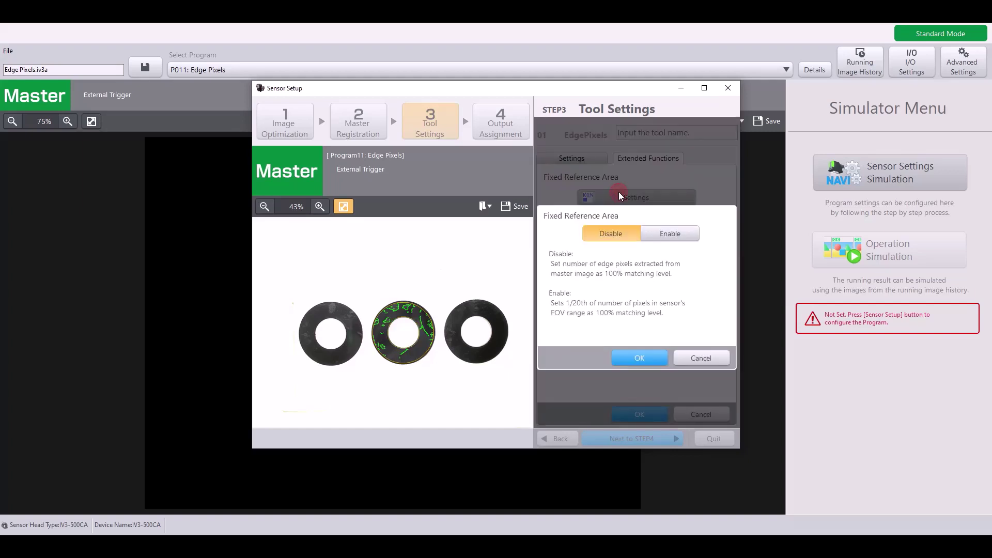
left_click(655, 233)
left_click(628, 230)
left_click(663, 235)
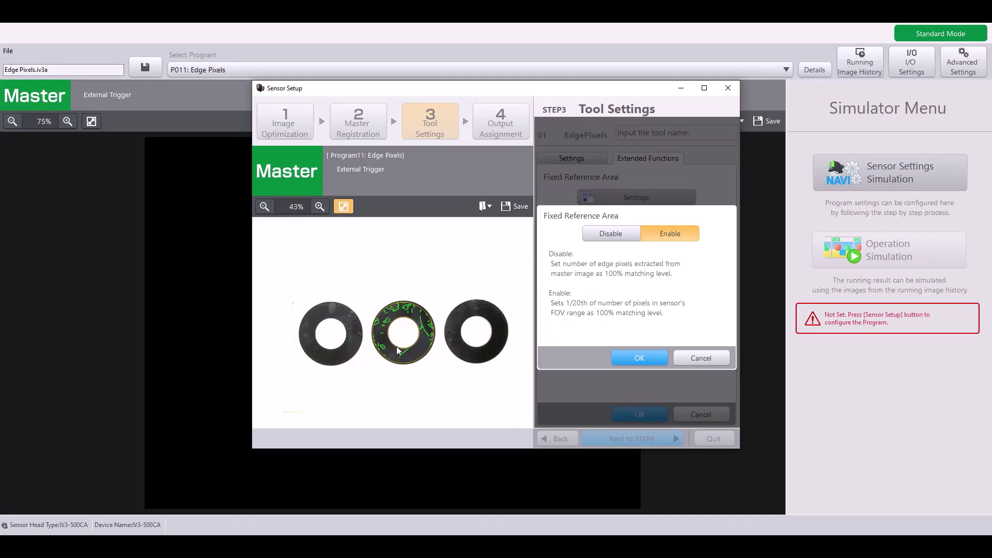
left_click(610, 233)
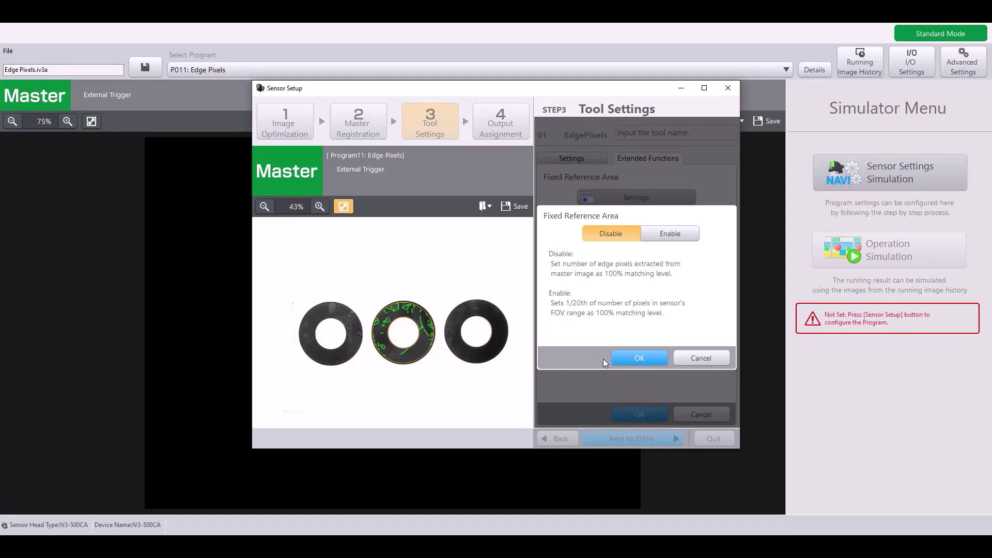
Step: Close the Fixed Reference Area and EdgePixels settings, and start adding another tool
left_click(651, 358)
left_click(640, 409)
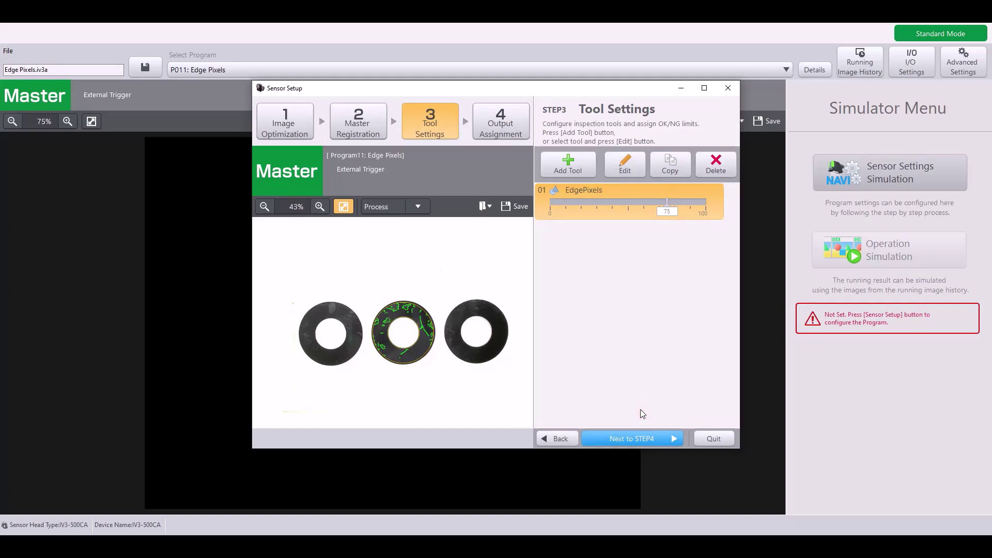
left_click(598, 283)
left_click(566, 167)
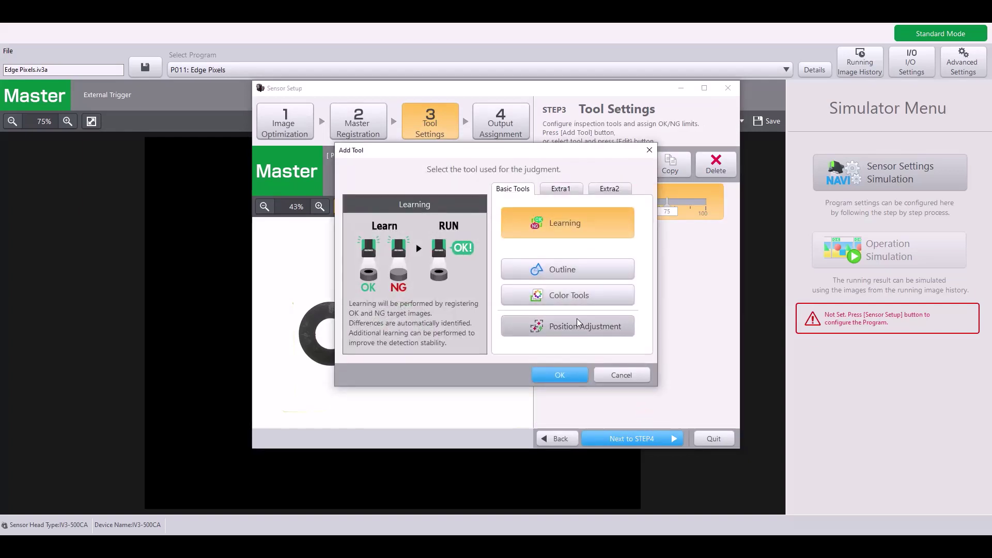
Step: Add a Position Adjustment tool with its P00 window enclosing all three washers
left_click(577, 323)
left_click(569, 370)
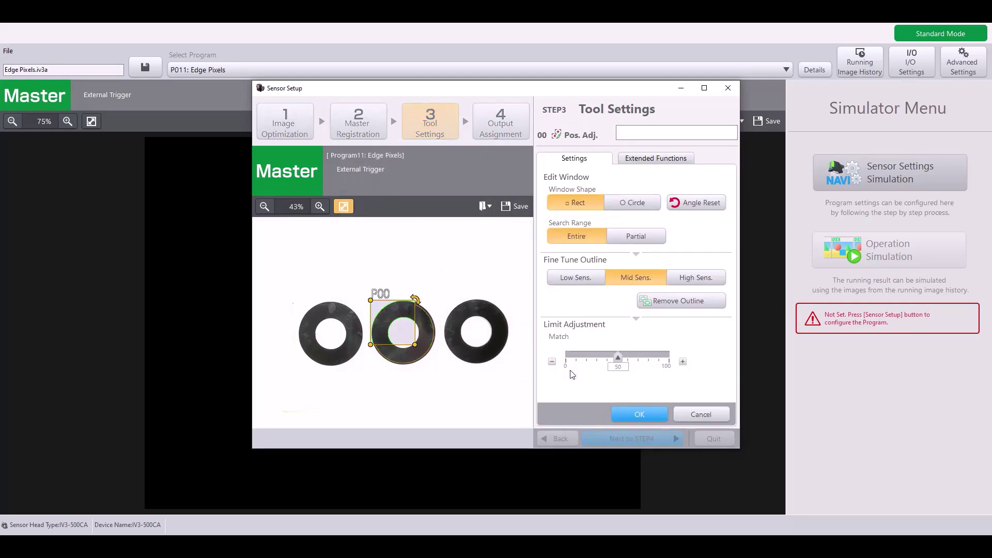
left_click_drag(375, 315, 292, 295)
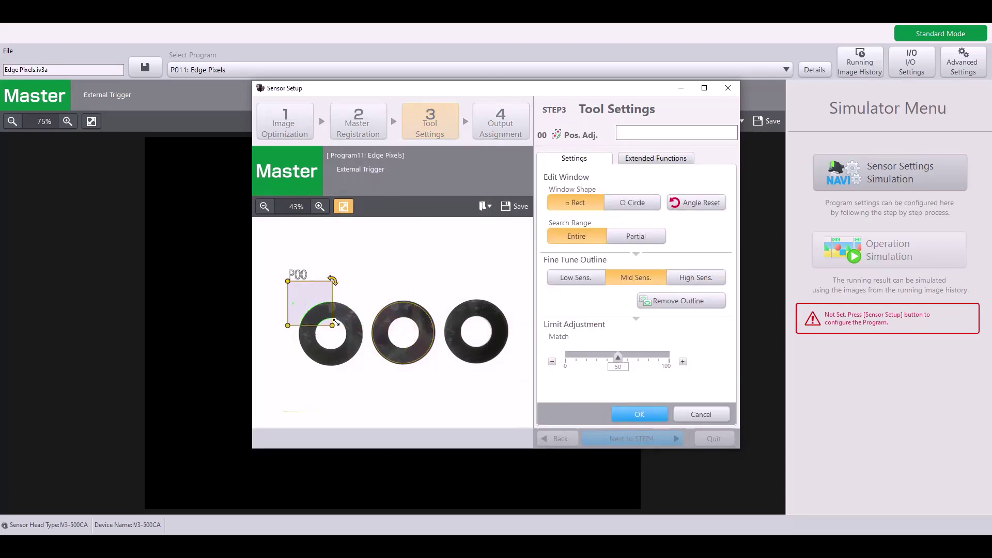
left_click_drag(336, 324, 522, 379)
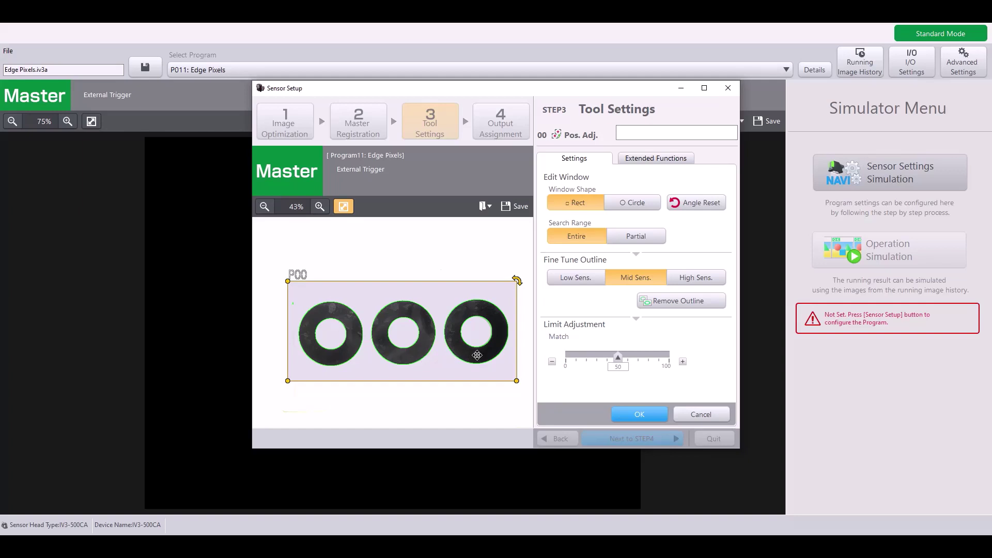
Step: Confirm the position tool, complete the wizard through STEP4, and save changes to program P011
left_click(639, 414)
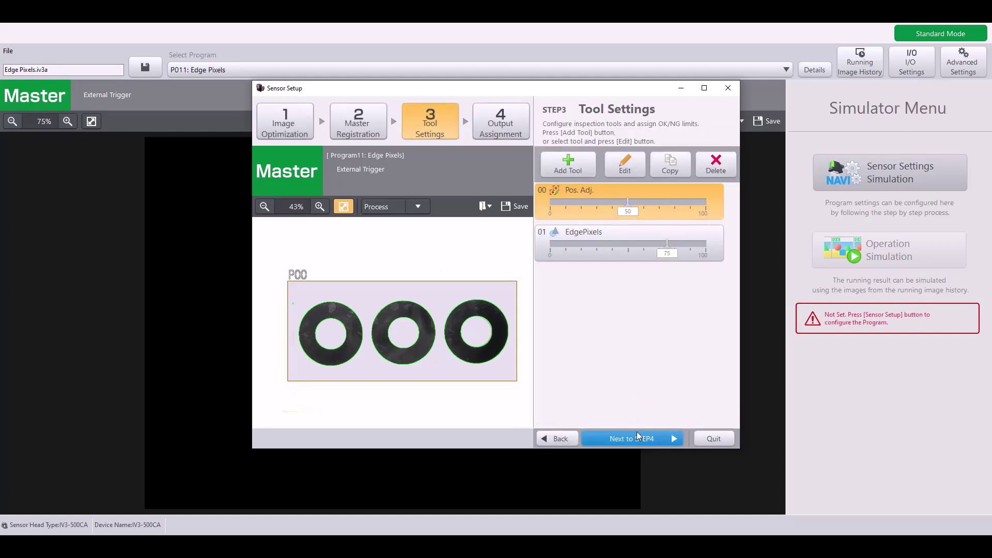
key("Return")
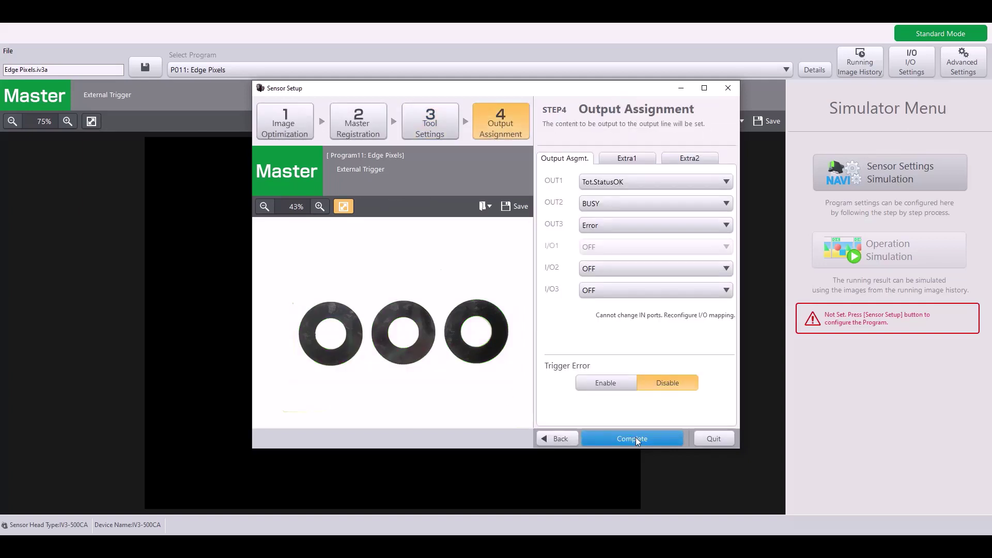
left_click(635, 437)
left_click(445, 328)
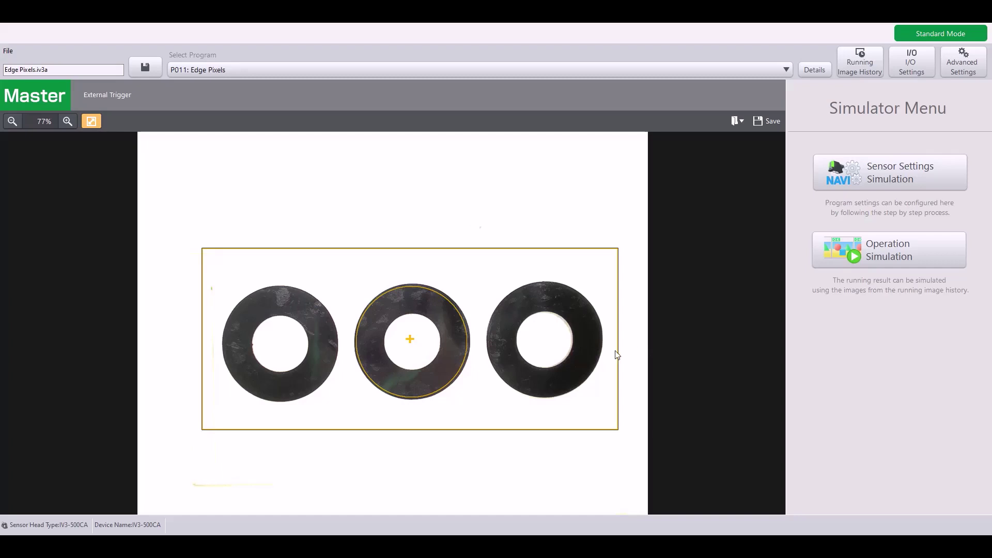
Step: Start Operation Simulation and view the EdgePixels result for image 000015
left_click(847, 249)
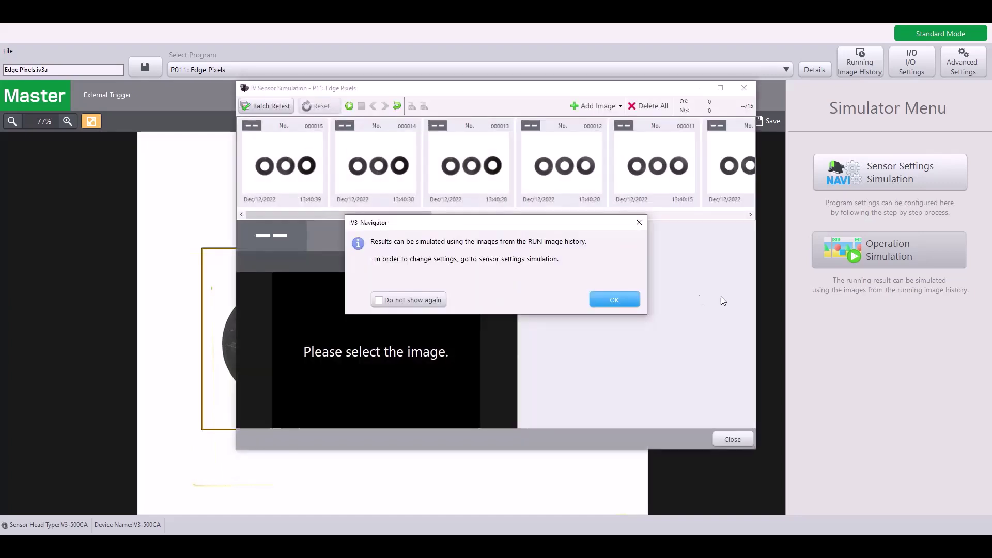
left_click(620, 297)
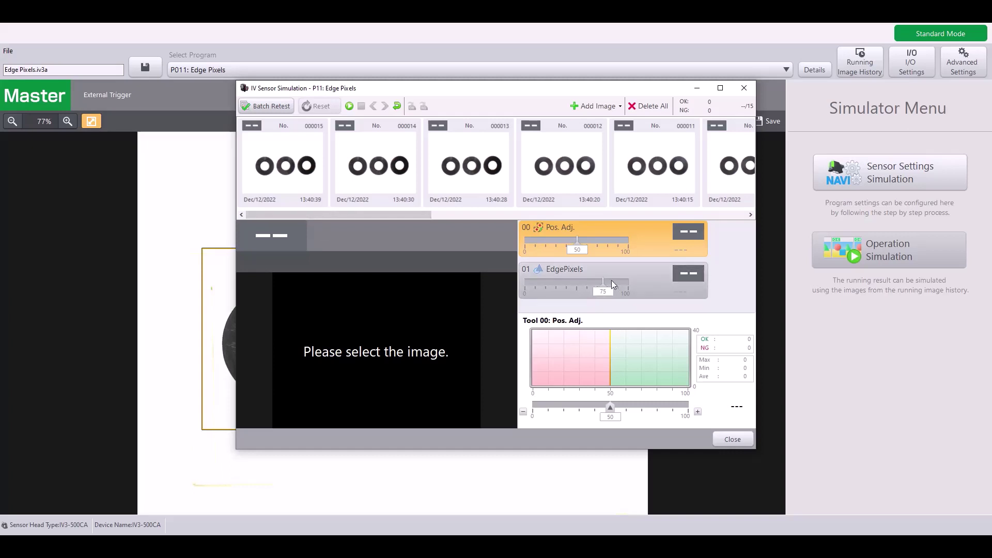
left_click(294, 172)
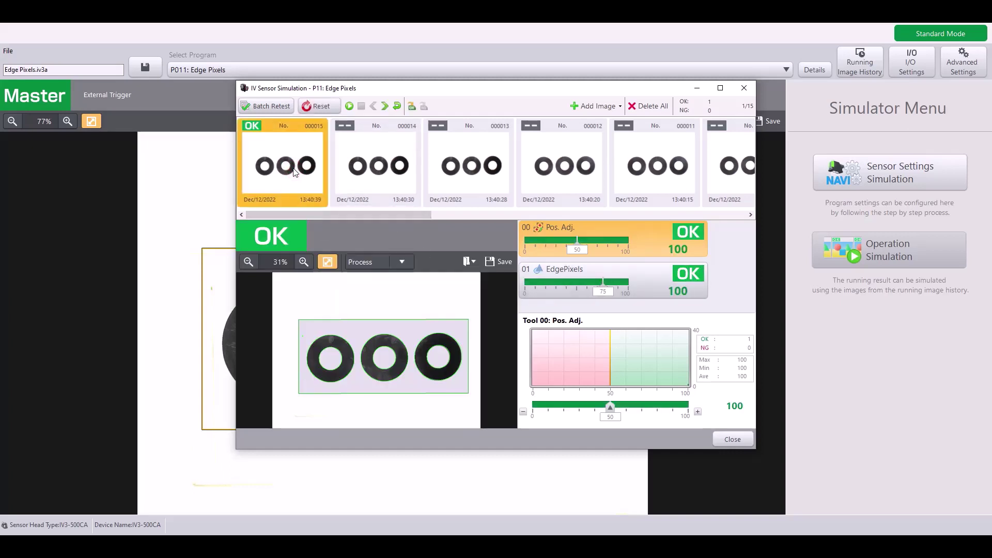
left_click(643, 280)
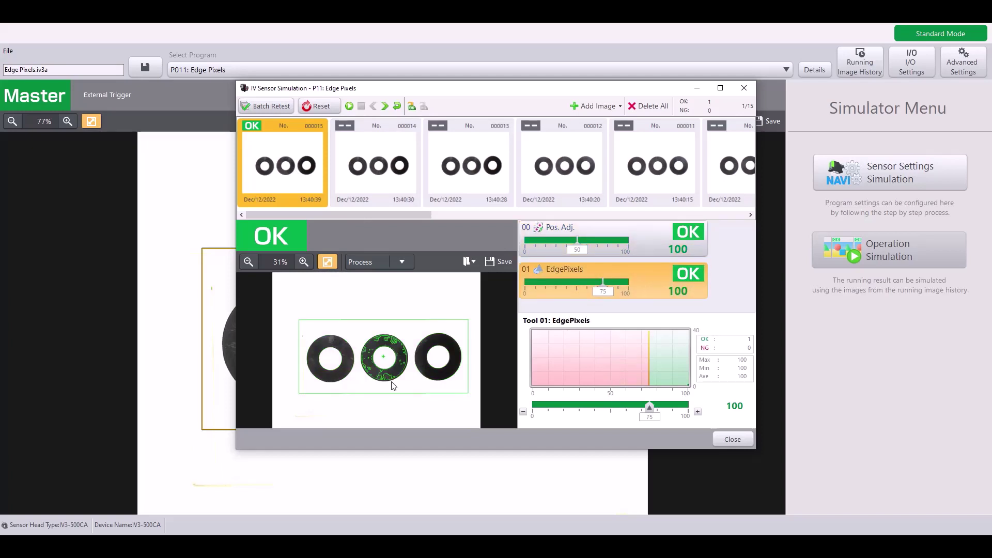
Step: Check results for images 000014 through 000008 at 60% zoom, noting the NG washers
left_click(380, 176)
left_click(466, 177)
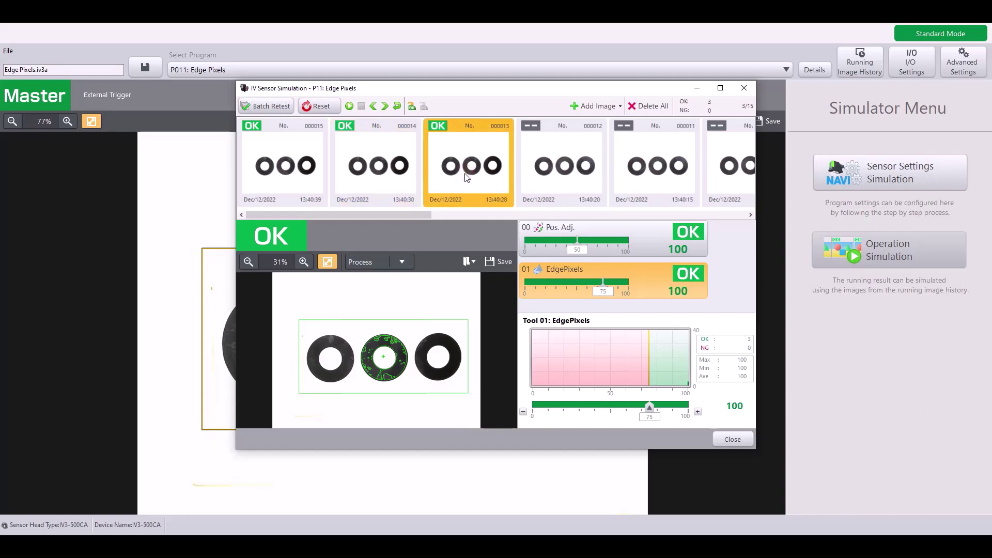
left_click(542, 173)
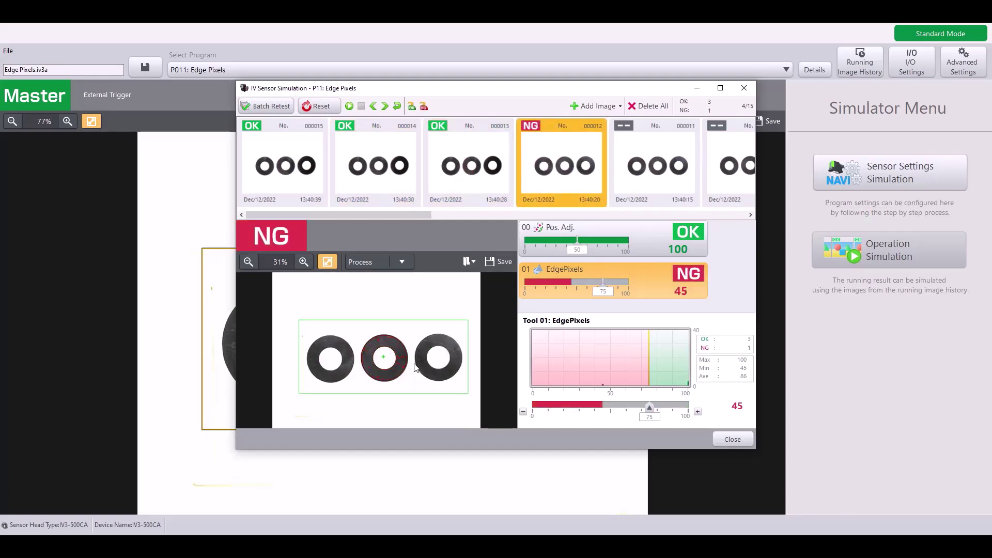
left_click(304, 261)
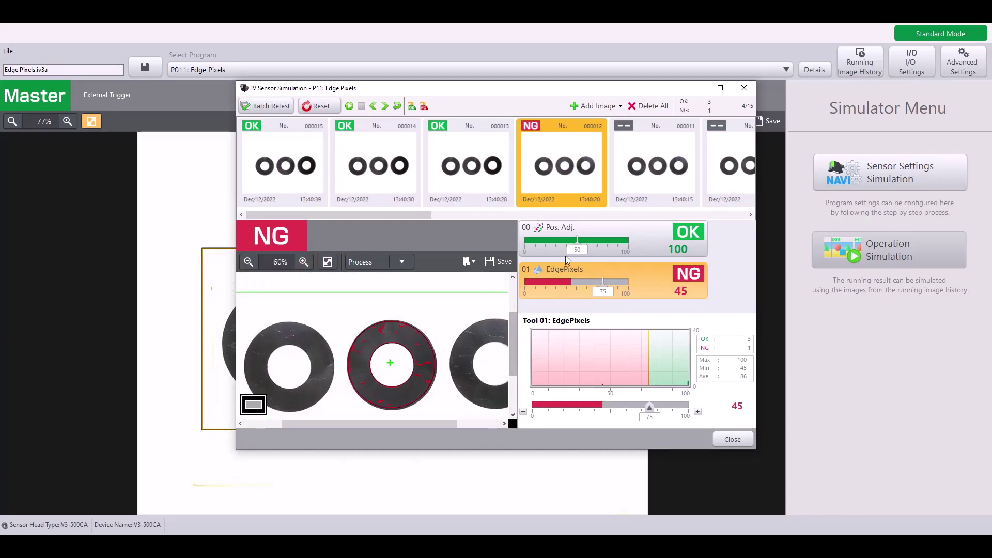
left_click(478, 178)
left_click(401, 176)
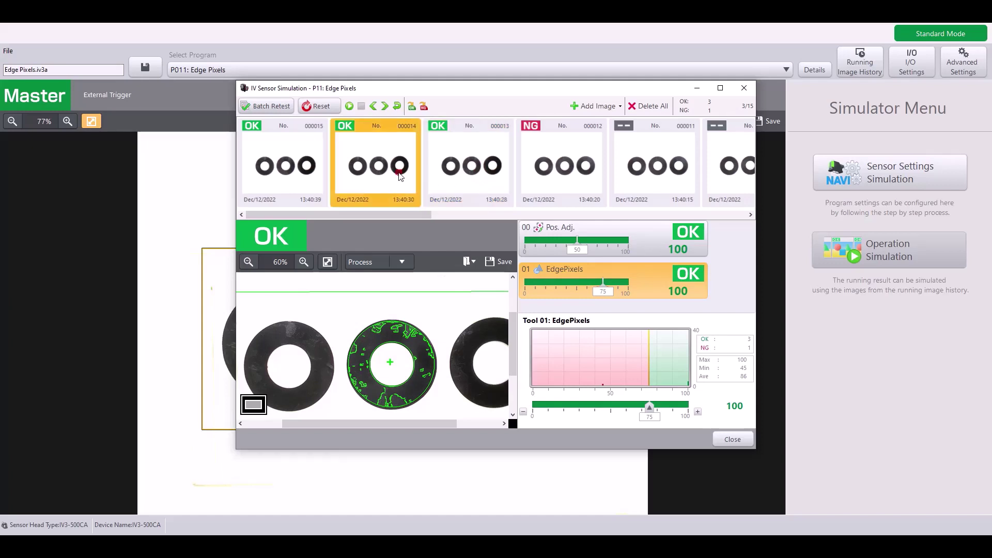
left_click(311, 172)
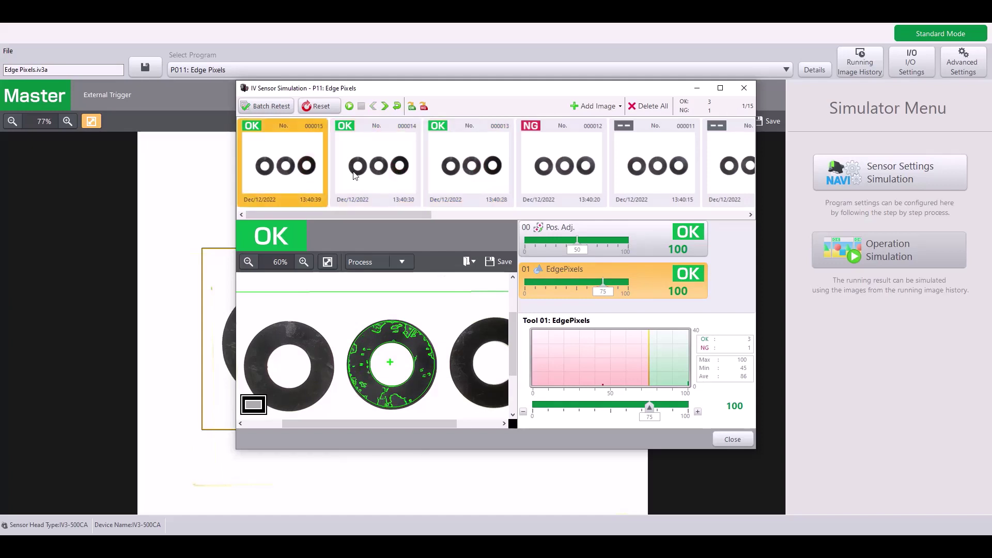
left_click(537, 186)
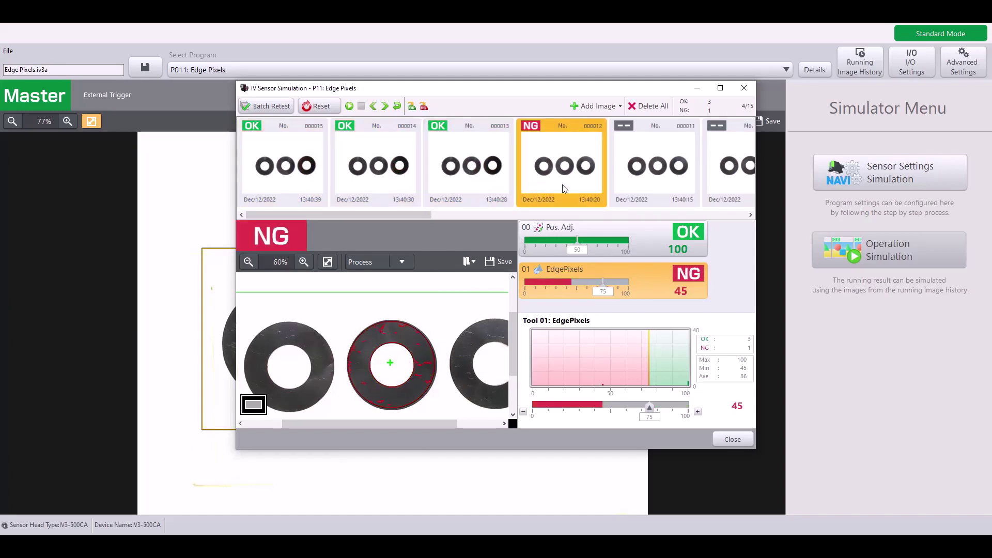
left_click(631, 166)
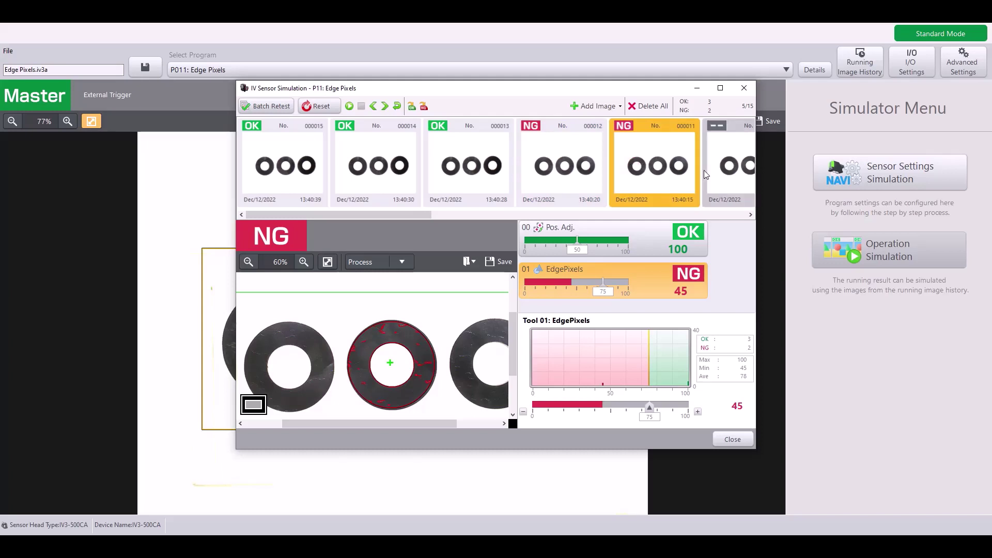
key("Right")
key("Right")
key("Right")
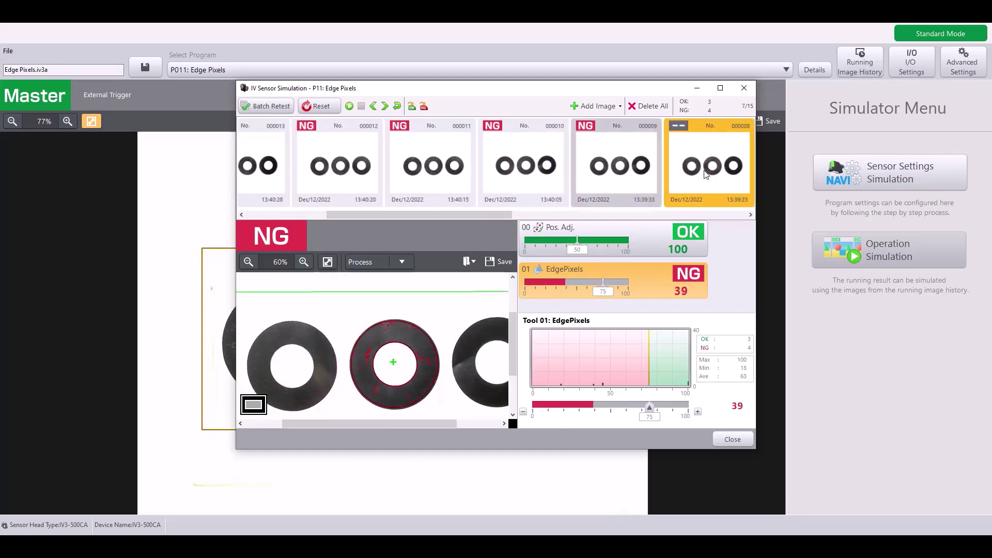
Step: Review images 000009 and 000008, then raise the EdgePixels threshold from 75 to 85
scroll(646, 186, "right", 3)
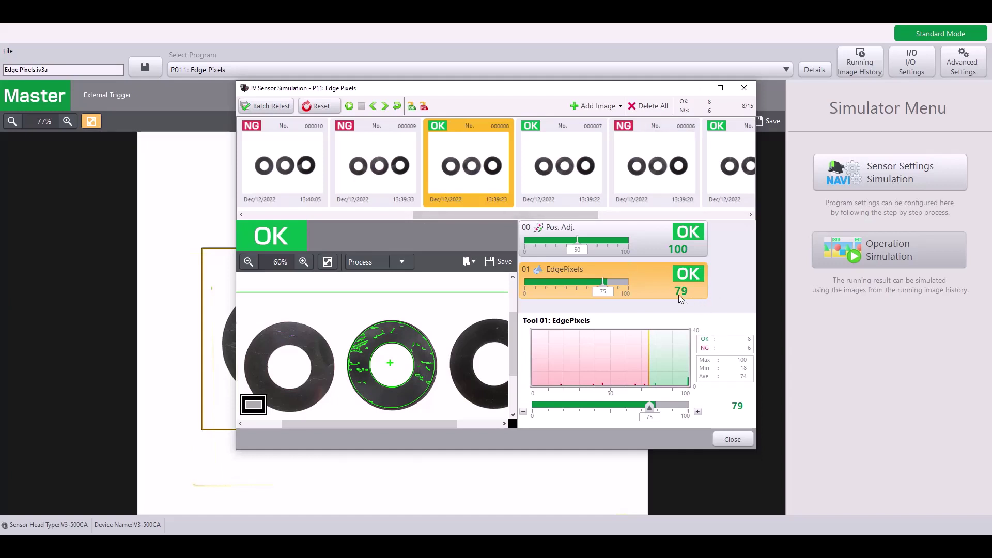
left_click(385, 160)
left_click(451, 177)
mouse_move(652, 407)
left_mouse_down()
mouse_move(666, 408)
mouse_move(666, 420)
left_mouse_up()
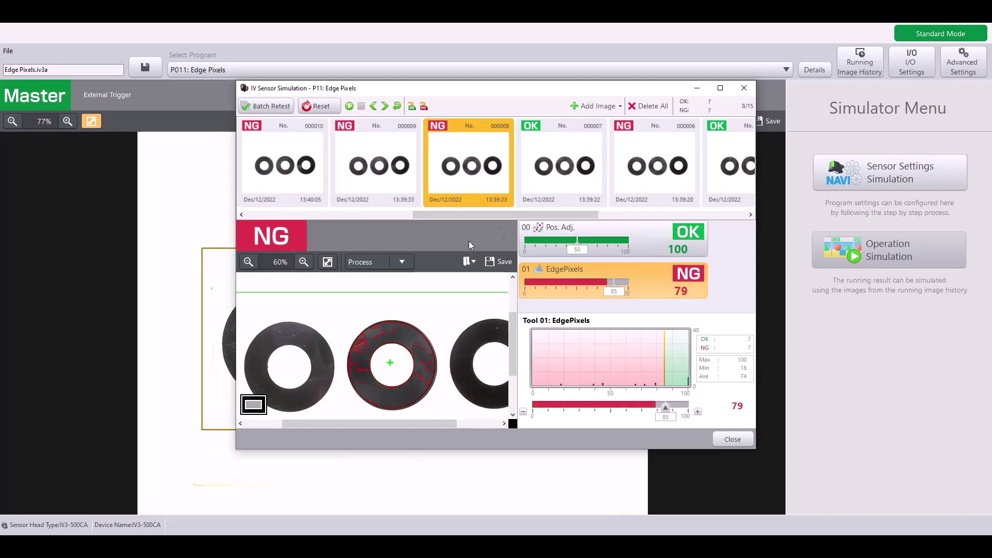
Step: Recheck history images 000009 down to 000001 against the new 85 threshold
left_click(378, 166)
key("Right")
key("Right")
key("Right")
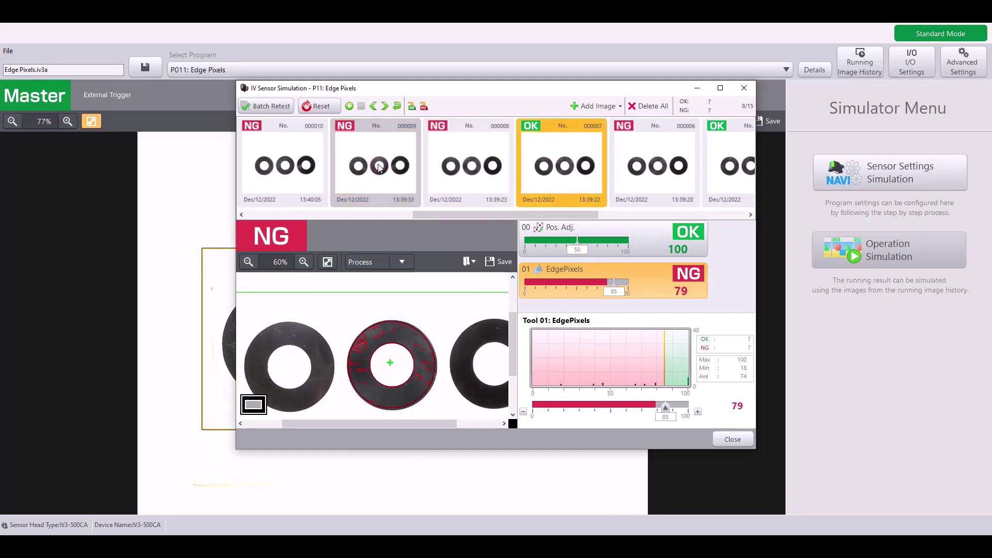
key("Right")
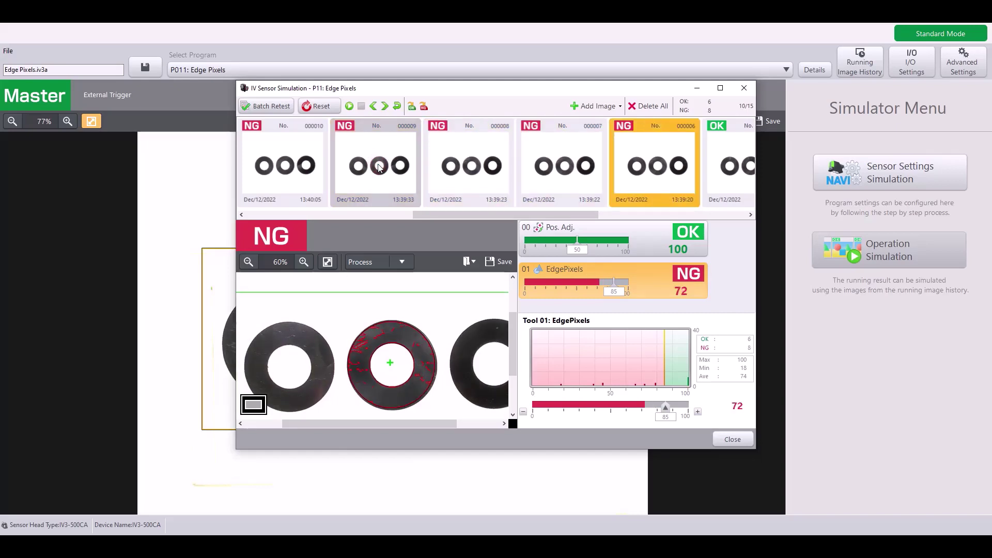
key("Right")
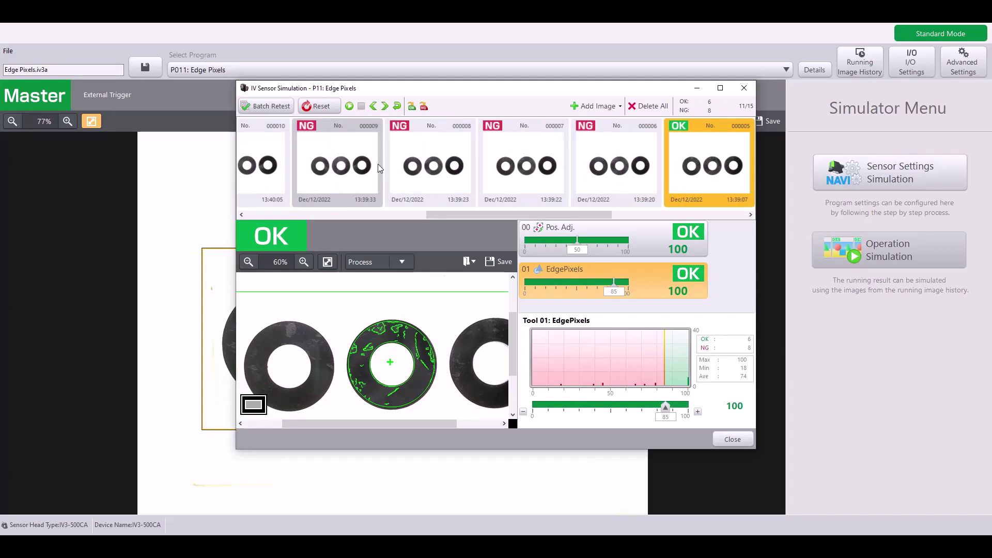
key("Right")
key("Right")
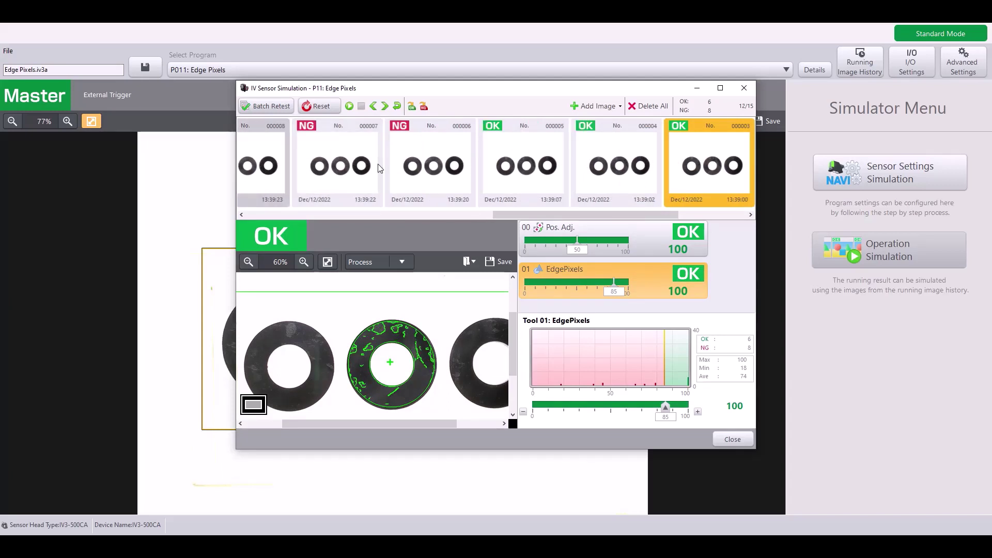
key("Right")
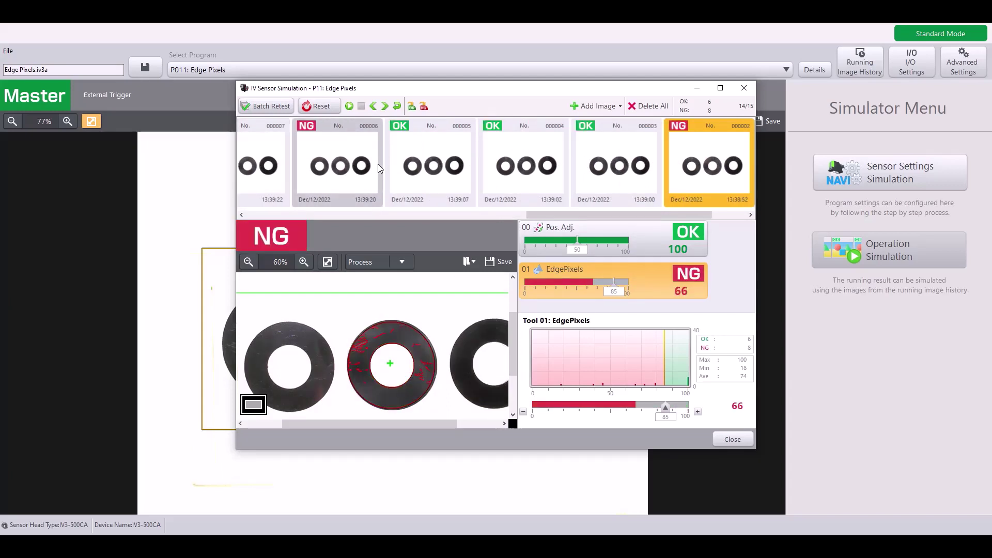
key("Right")
key("Left")
key("Left")
key("Left")
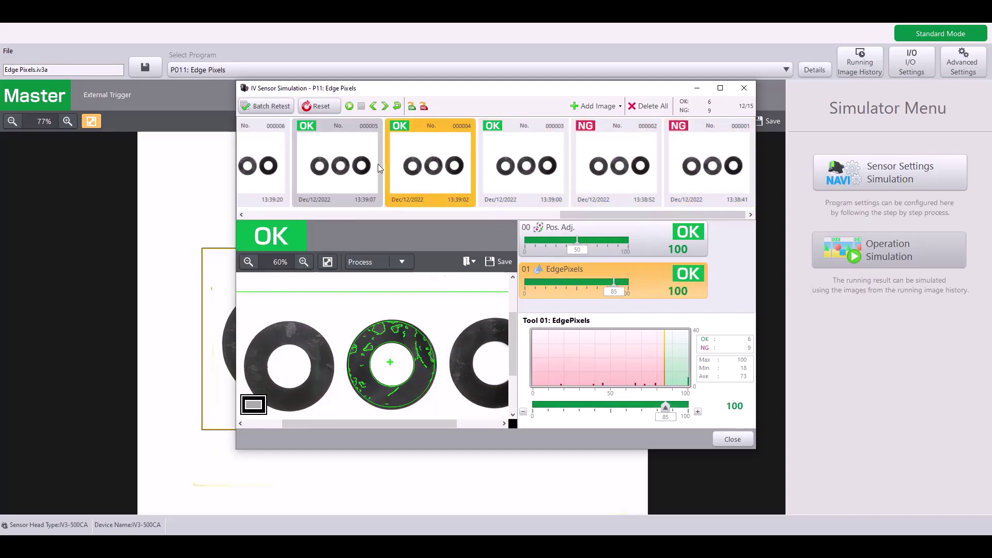
key("Left")
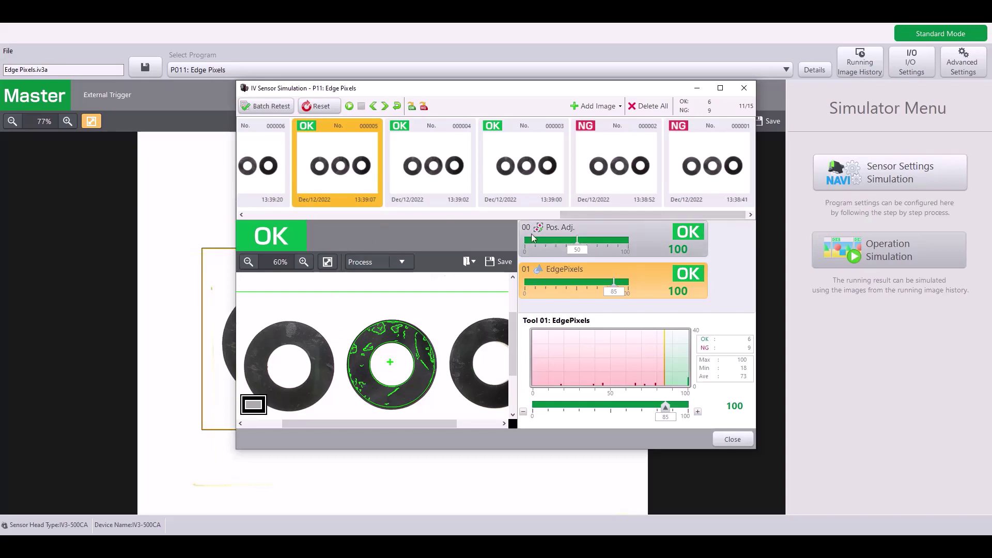
Step: Recheck the newest history images 000015 and 000013 at threshold 85
left_click_drag(587, 218, 319, 218)
left_click(289, 172)
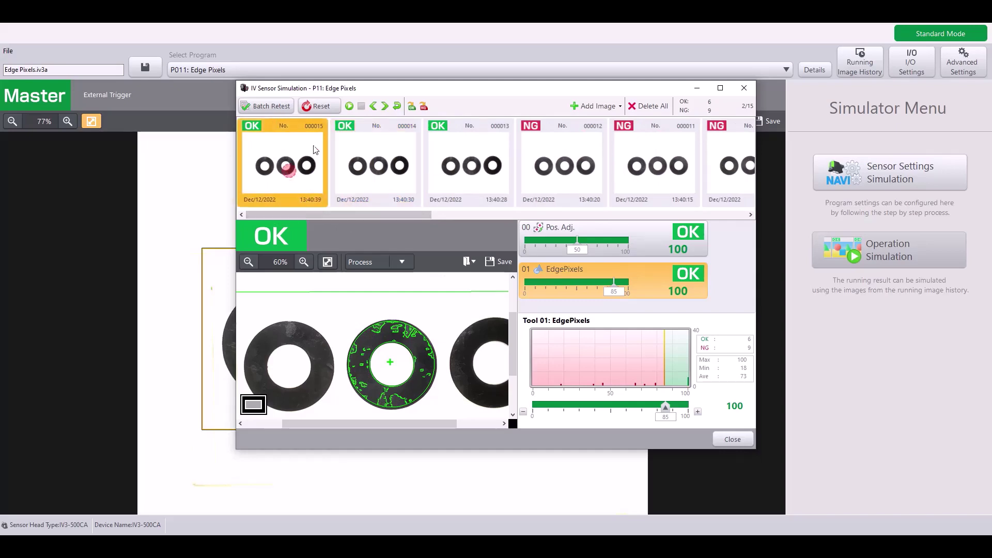
left_click(446, 173)
left_click(306, 173)
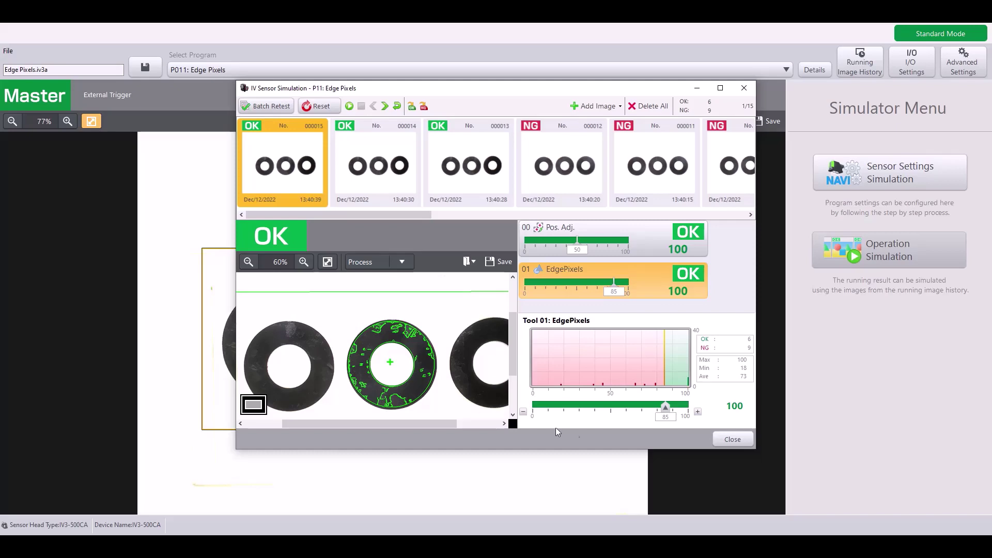
left_click(719, 438)
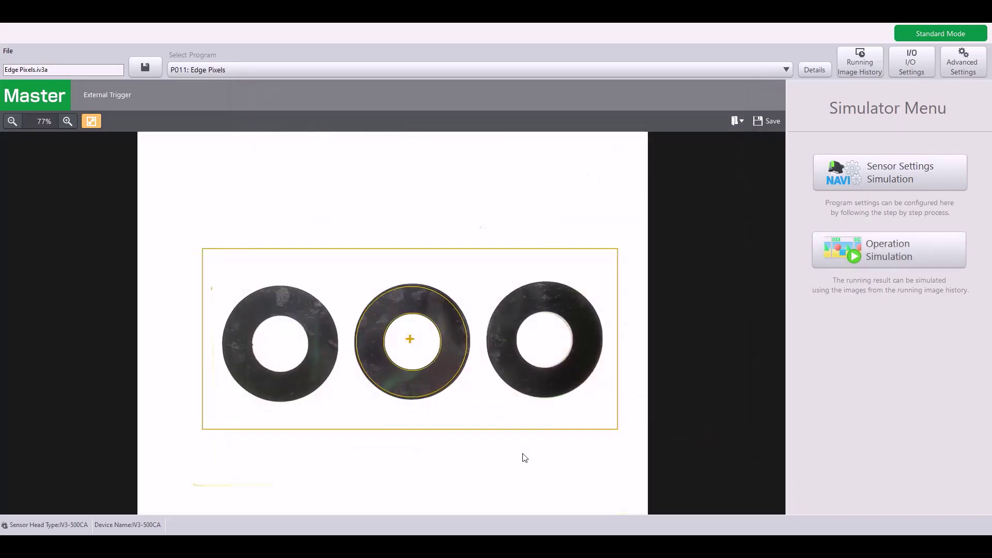